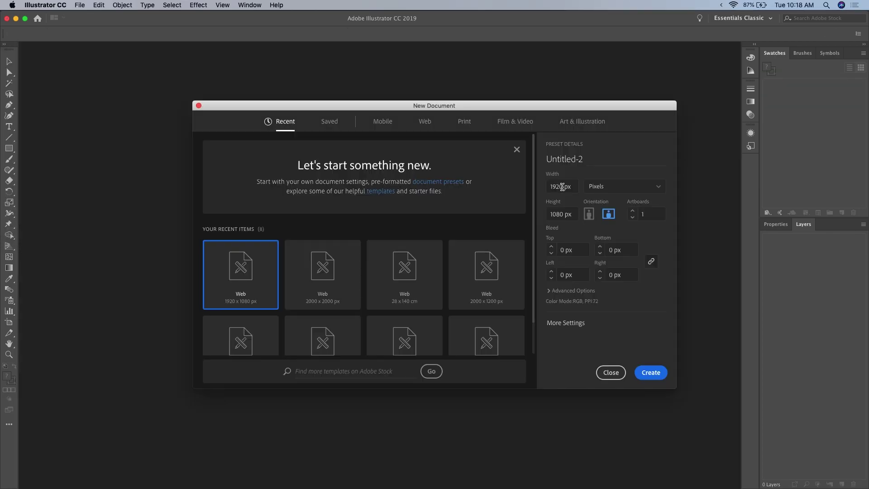
Step: Create the 1920 × 1080 px document named 'girl' and turn on Smart Guides
text(girl)
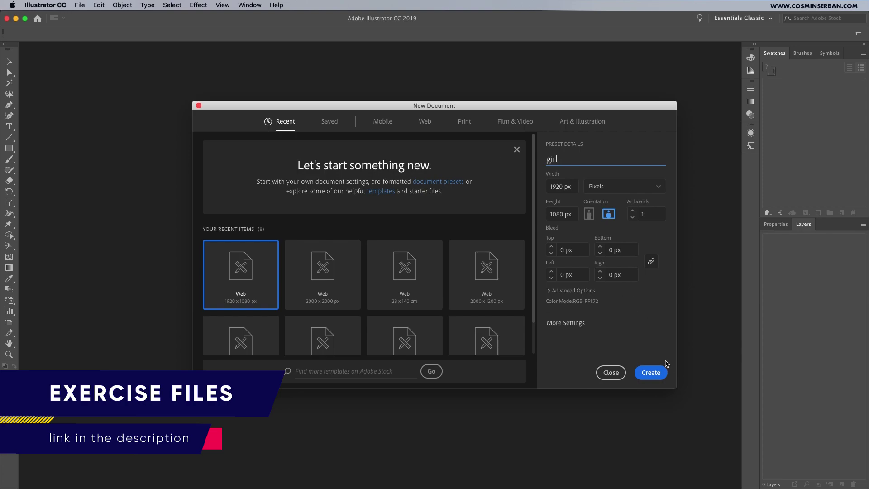
click(656, 373)
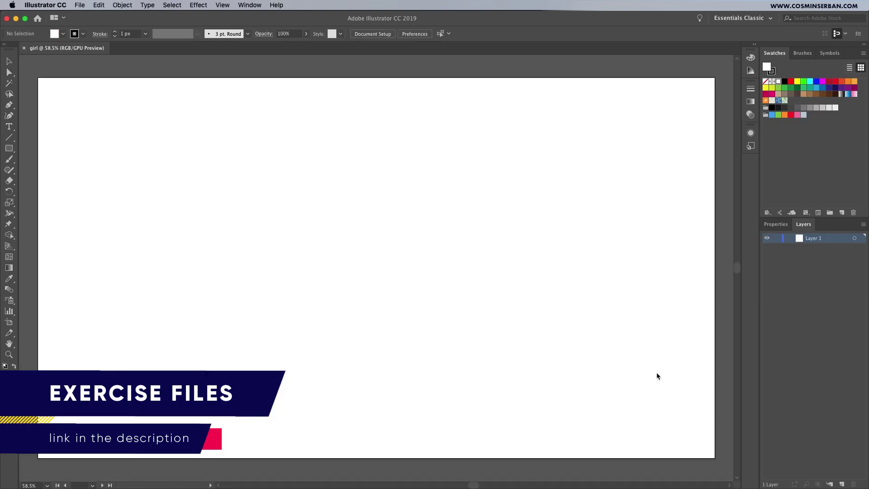
click(222, 5)
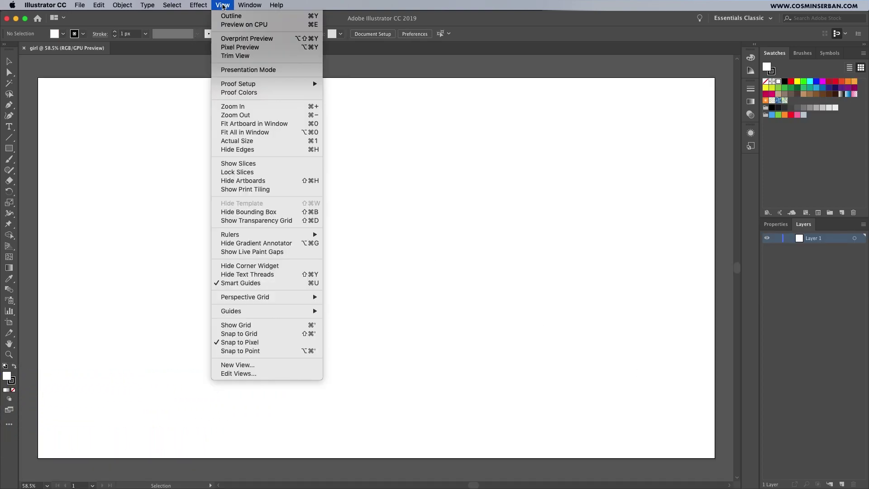
click(257, 342)
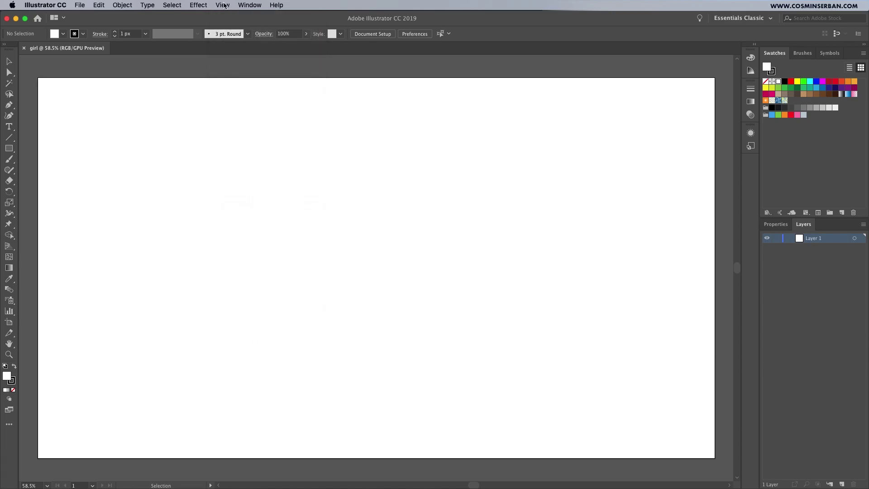
click(222, 5)
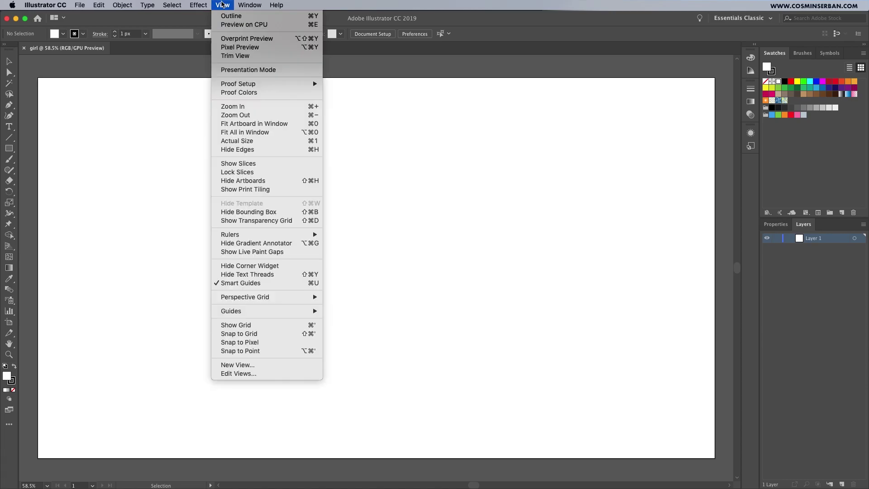
click(245, 283)
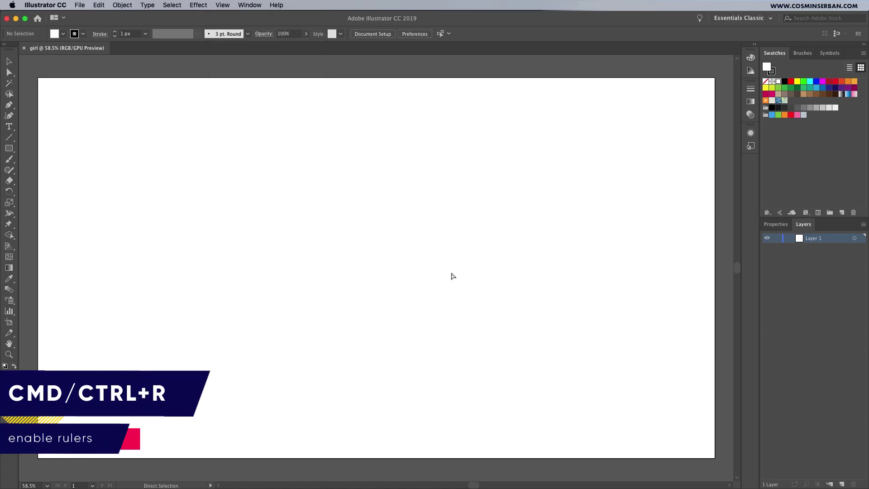
Step: Show the rulers and place sketch.png into the document
key(super+r)
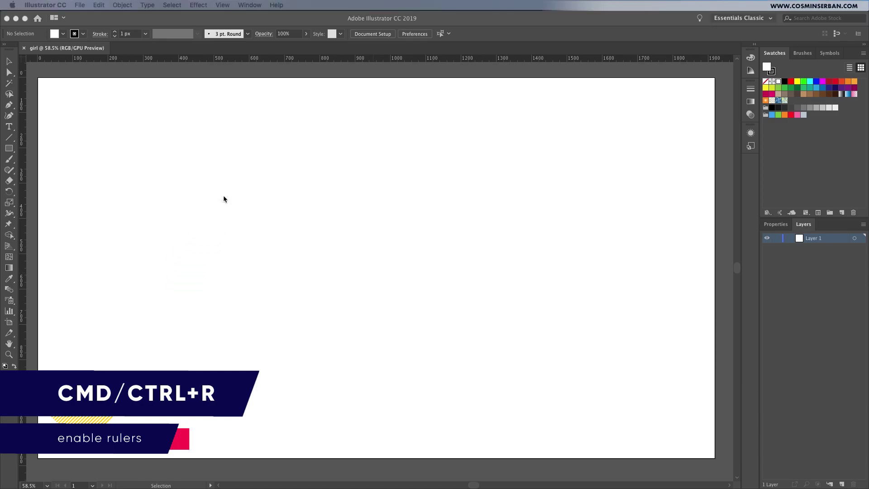
click(223, 196)
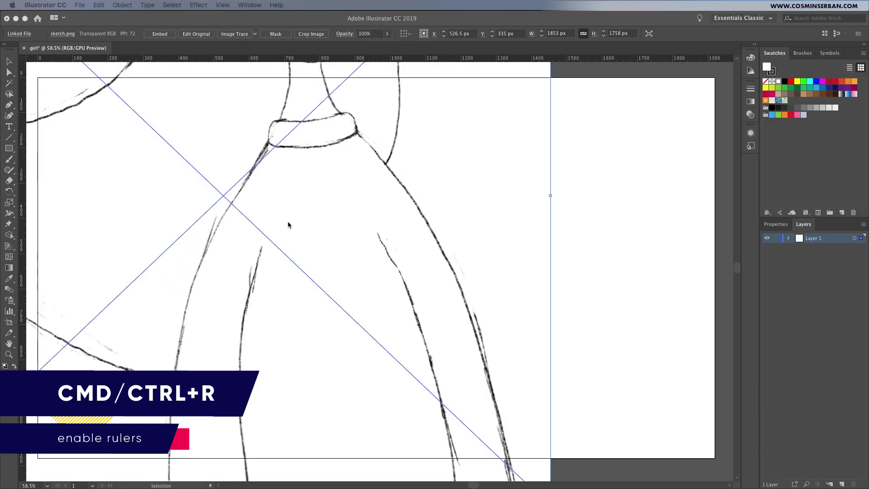
scroll(287, 224, down, 4)
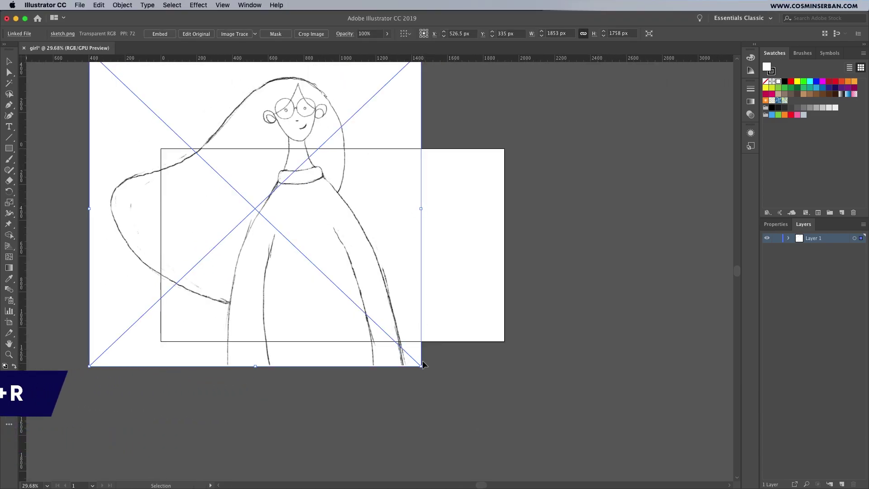
Step: Scale the sketch down proportionally to about 1218 × 1156 px and centre it on the artboard
drag(422, 366, 273, 237)
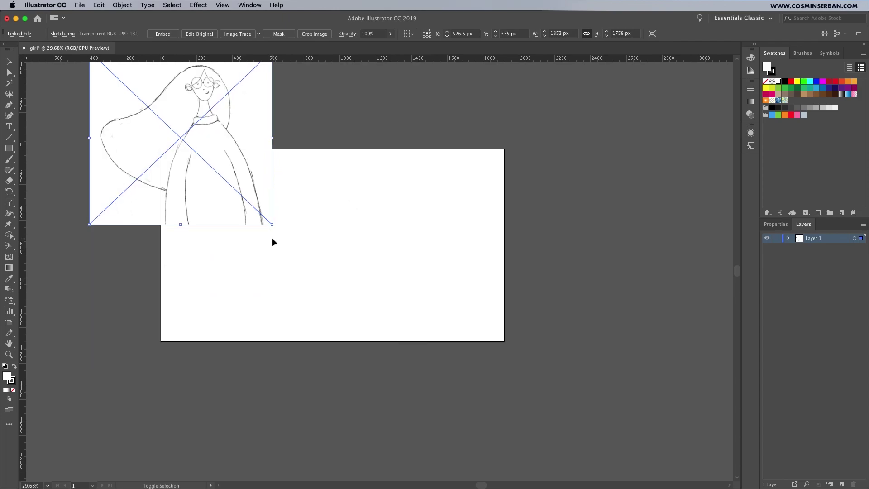
mouse_move(244, 159)
mouse_down()
mouse_move(379, 276)
mouse_move(343, 281)
mouse_up()
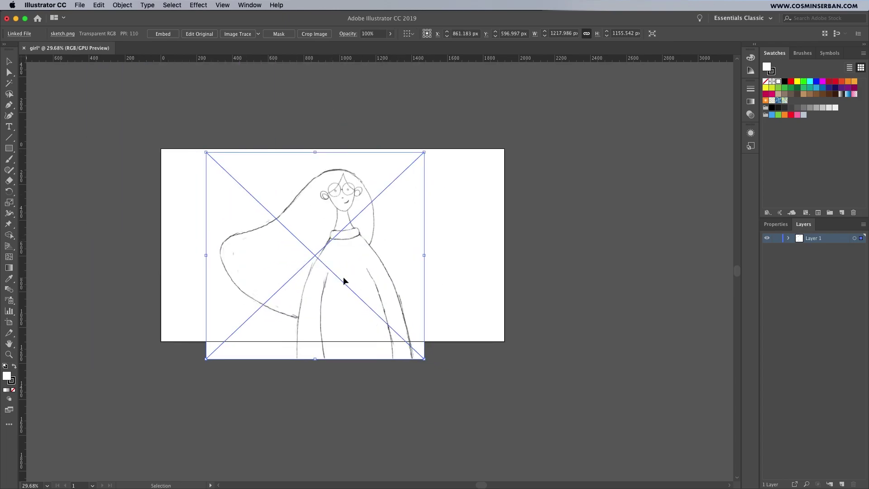
click(341, 361)
scroll(341, 361, up, 3)
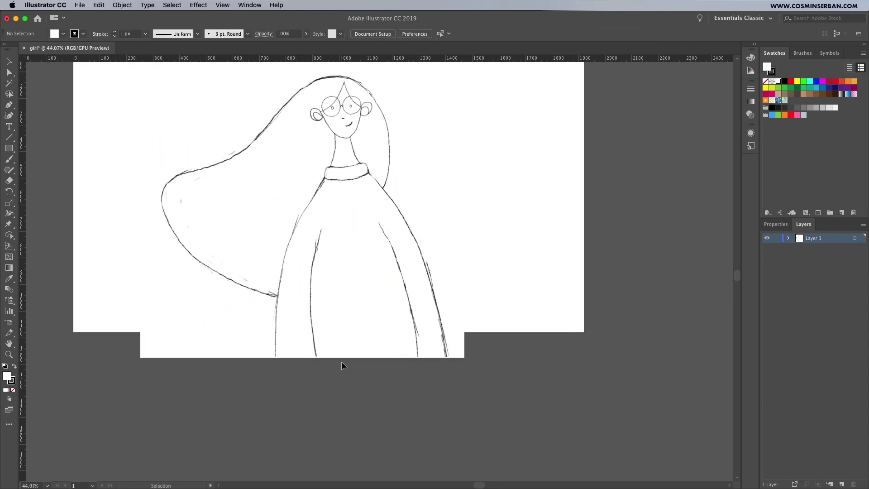
scroll(341, 361, up, 3)
scroll(341, 361, left, 2)
click(341, 361)
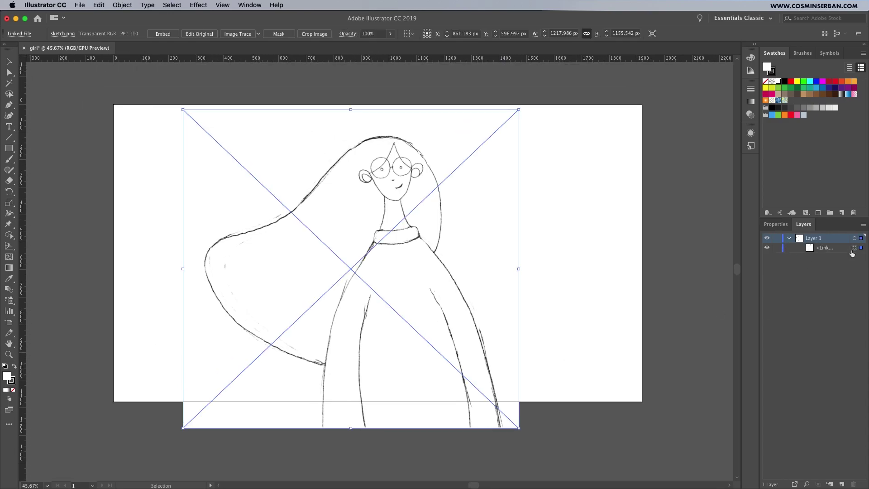
Step: Set the sketch's opacity to 20% in the Transparency panel
click(750, 115)
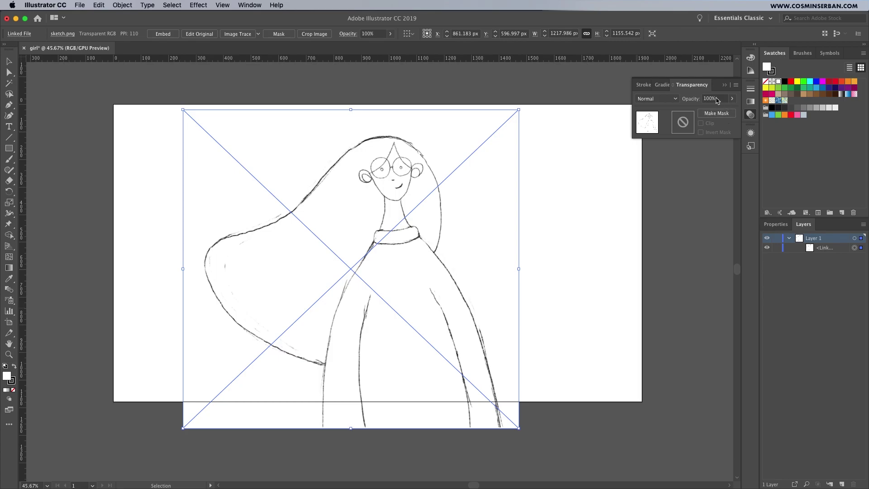
click(709, 98)
key(Return)
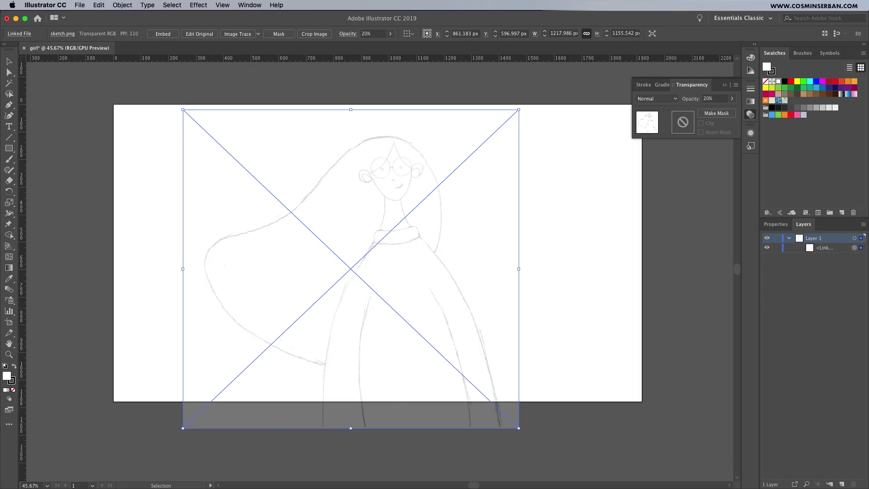
Step: Add Layer 2 below, lock Layer 1 and rename it 'sketch', then select Layer 2
click(836, 390)
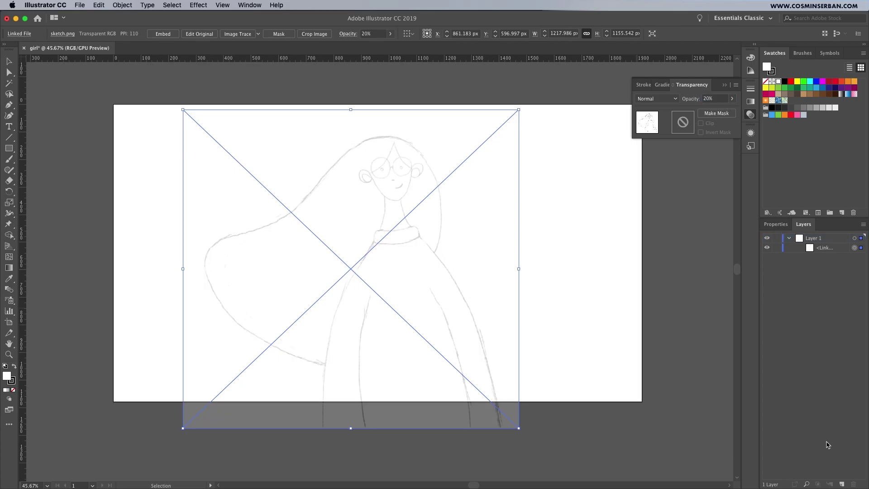
click(842, 483)
drag(829, 240, 828, 294)
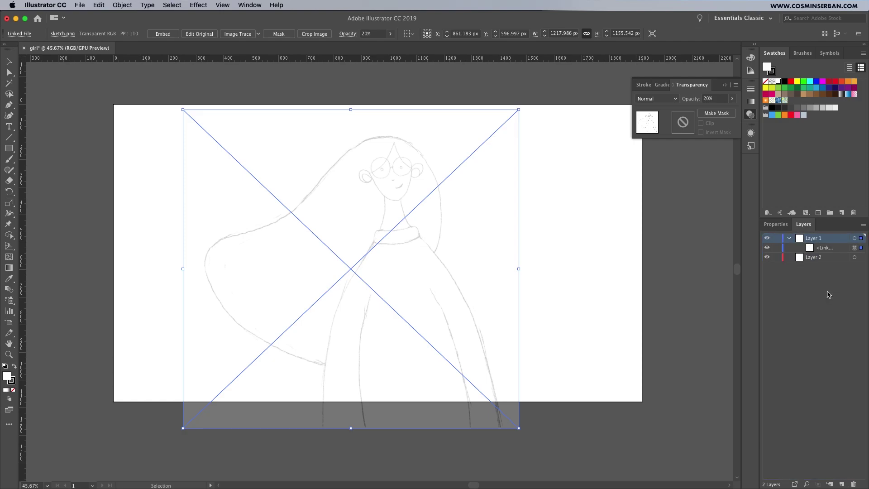
click(777, 239)
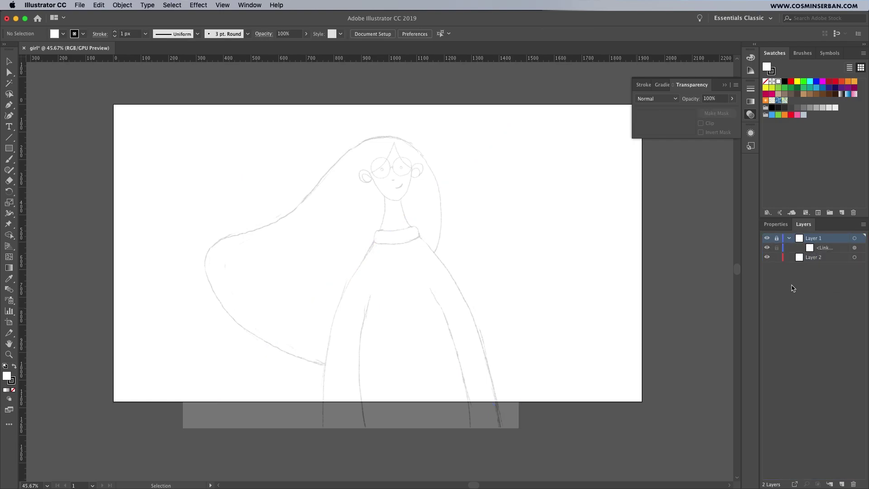
double_click(814, 239)
key(Return)
click(817, 255)
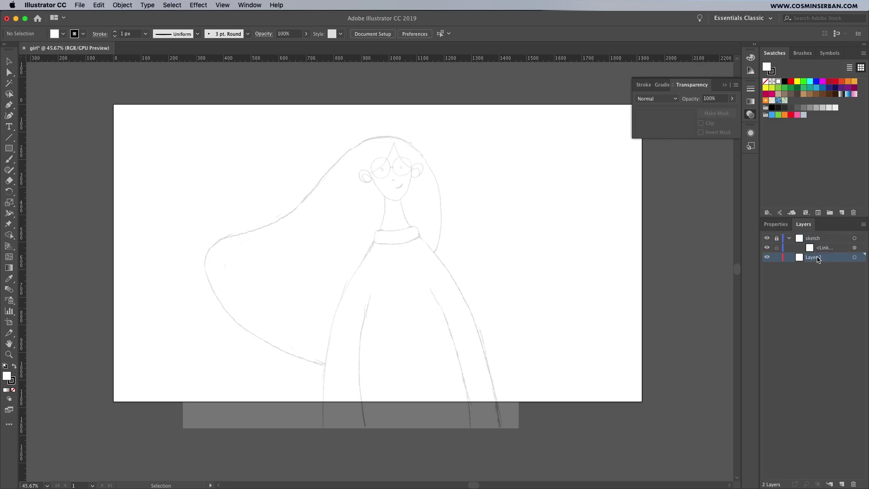
Step: Set up the Pen tool with no fill and a 5 px stroke
click(9, 104)
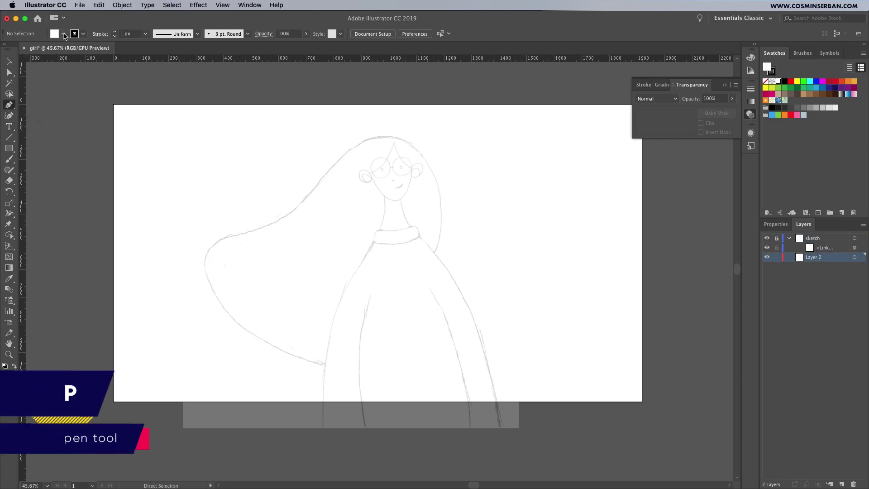
click(63, 34)
click(6, 49)
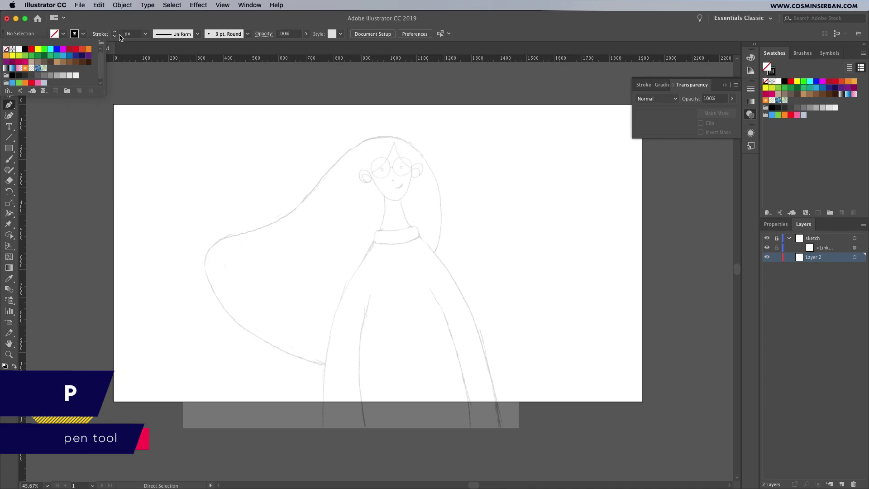
click(115, 32)
click(115, 32)
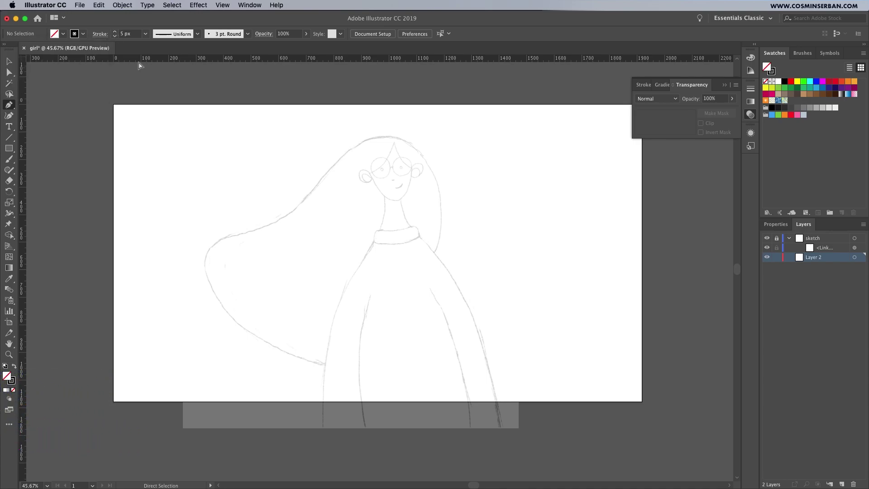
scroll(329, 366, up, 3)
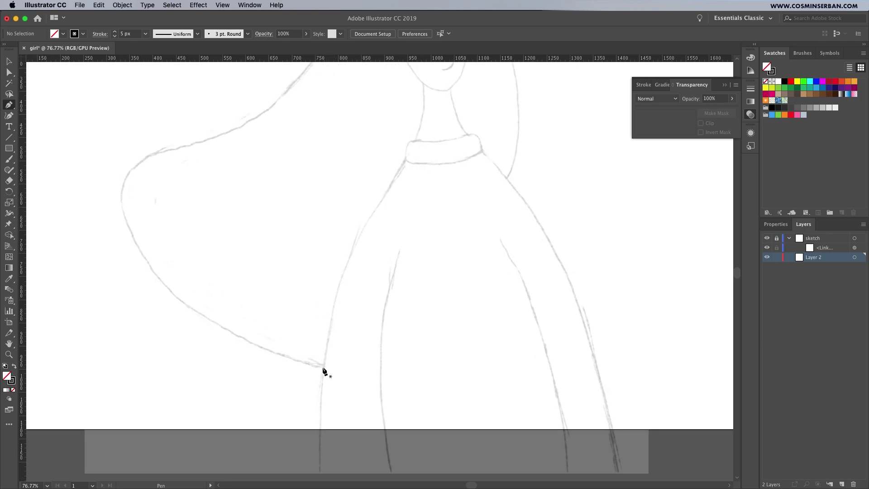
Step: Trace the hair outline and the face's chin and jawline with pen curves
click(322, 367)
drag(157, 276, 104, 209)
mouse_move(141, 162)
mouse_down()
mouse_move(164, 155)
mouse_move(163, 145)
mouse_up()
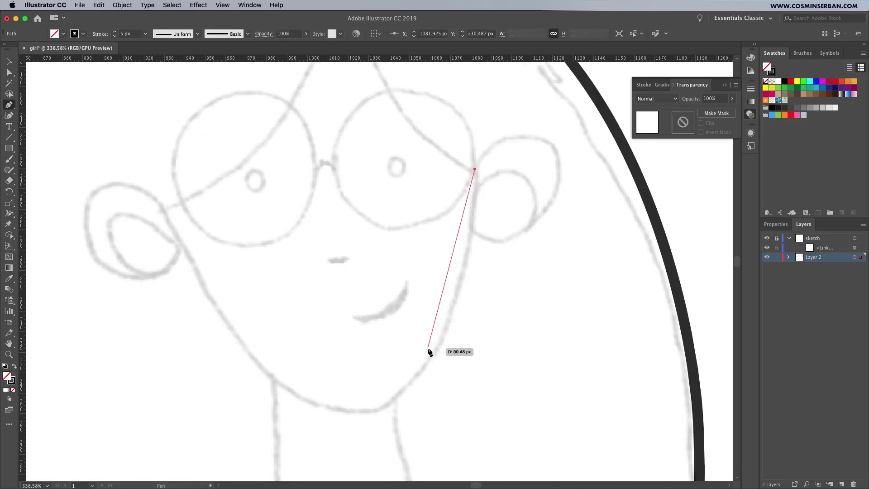
drag(436, 351, 397, 417)
drag(324, 408, 303, 406)
drag(213, 300, 180, 245)
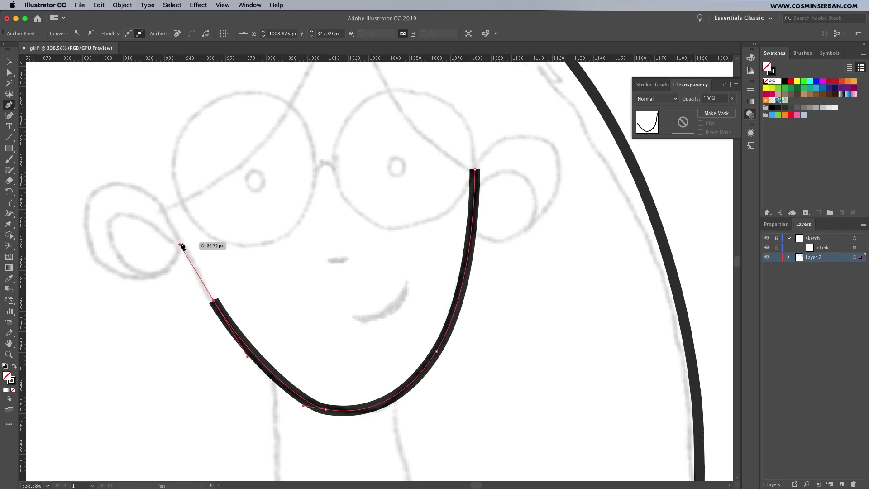
Step: Finish the jawline path near the left ear and zoom in on the face
click(168, 216)
key(super+shift+a)
key(super+equal)
Step: Draw a circle with the Ellipse tool and resize it to fit the left lens
click(10, 158)
drag(9, 153, 47, 169)
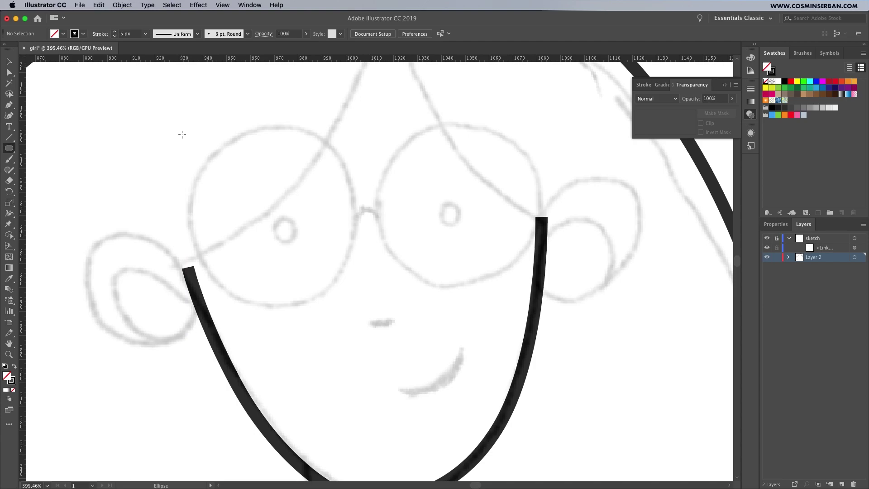
drag(182, 135, 358, 311)
key(v)
drag(182, 310, 196, 302)
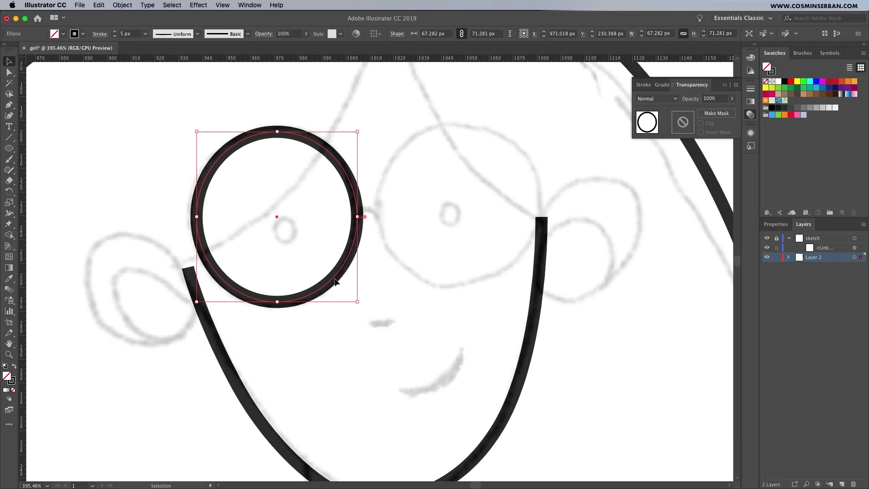
Step: Duplicate the lens circle to the right eye, then select all the line art
drag(333, 280, 520, 285)
click(444, 338)
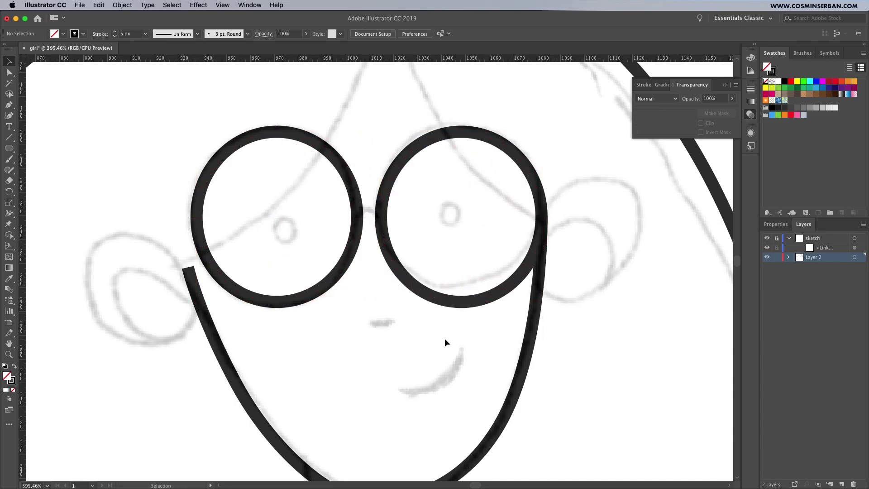
key(super+0)
drag(642, 373, 232, 99)
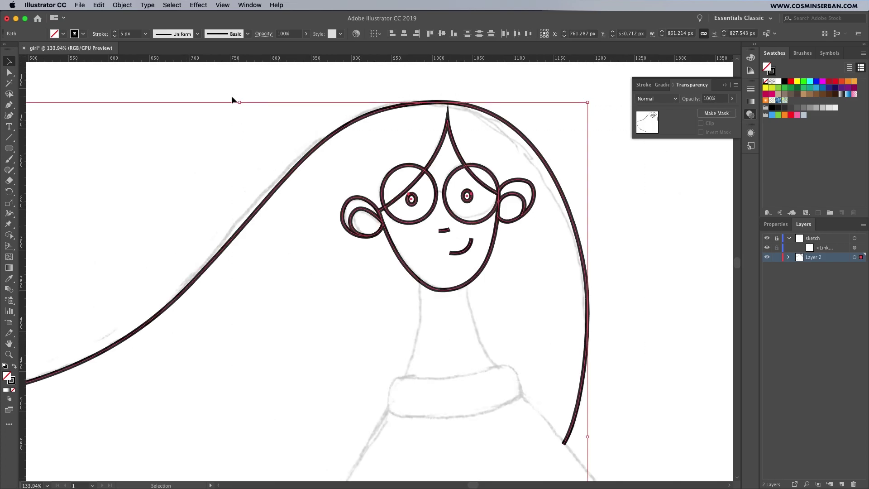
Step: Apply Round Join to the selected line-art strokes in the Stroke panel
click(751, 88)
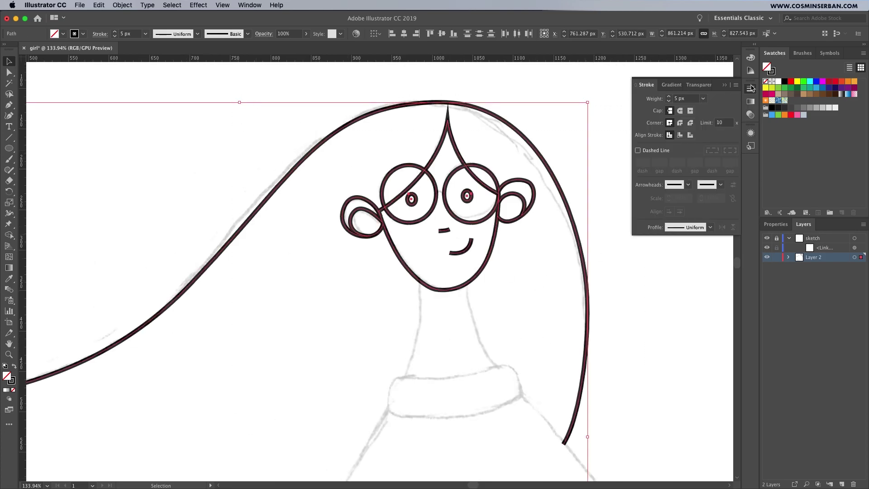
click(681, 123)
key(super+shift+a)
key(super+0)
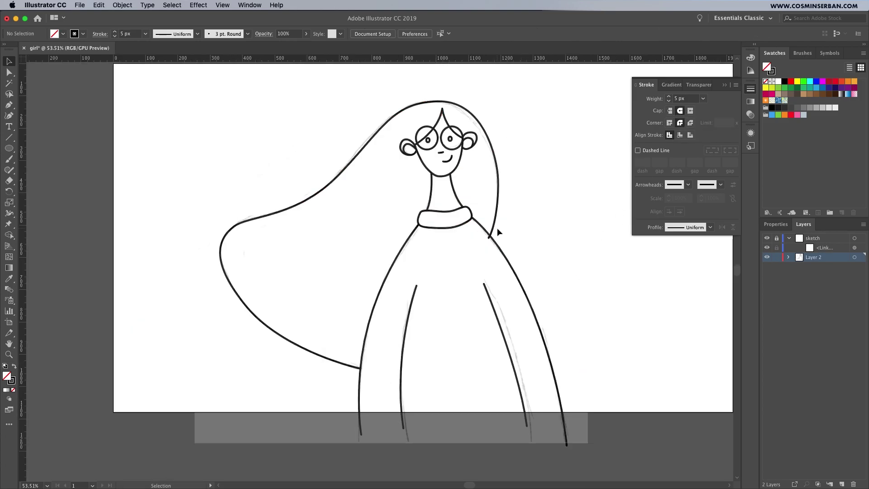
scroll(496, 228, up, 5)
Step: Drag the hair's end anchor up onto the shoulder line and check it in Outline view
key(a)
drag(443, 291, 450, 280)
scroll(450, 280, down, 10)
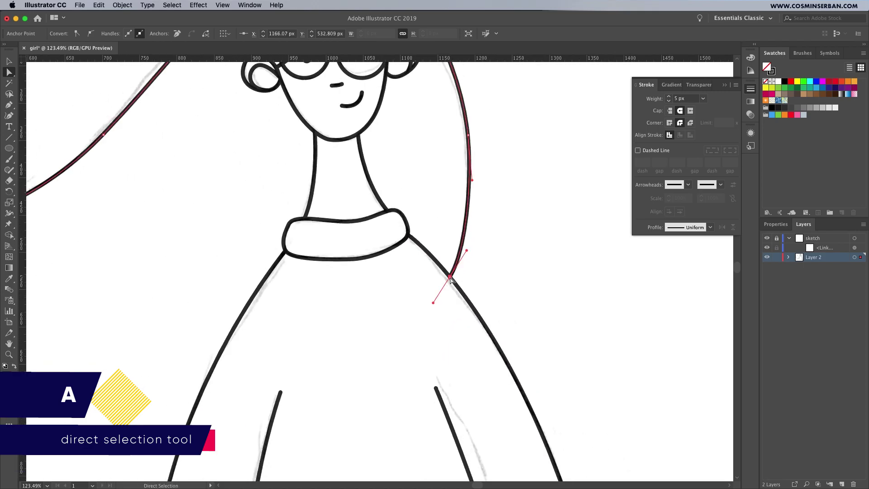
key(super+y)
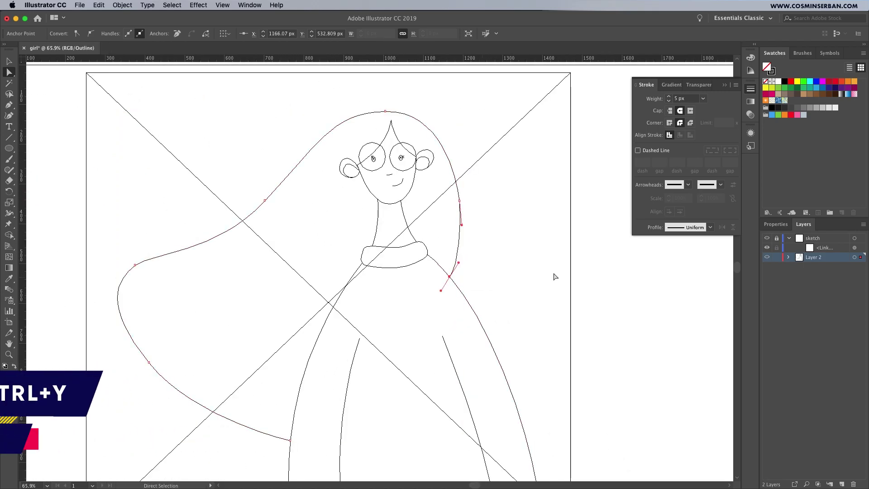
key(super+shift+a)
scroll(581, 329, down, 5)
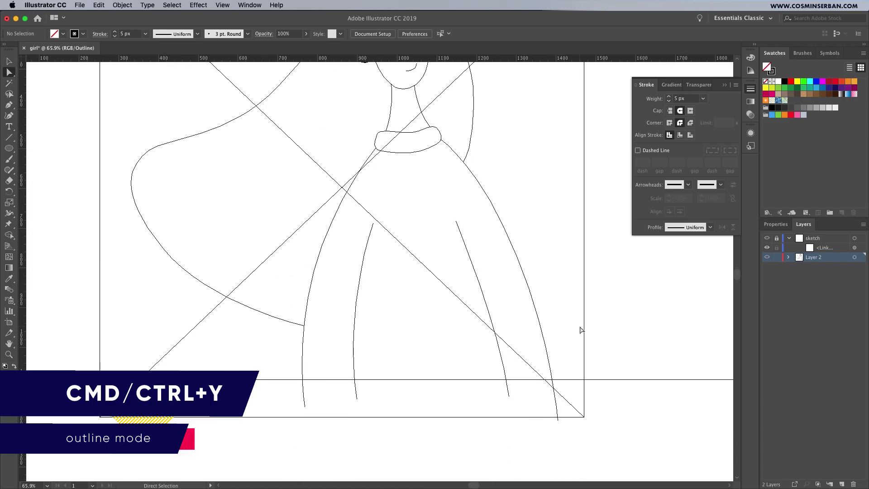
scroll(582, 330, up, 6)
scroll(435, 165, up, 6)
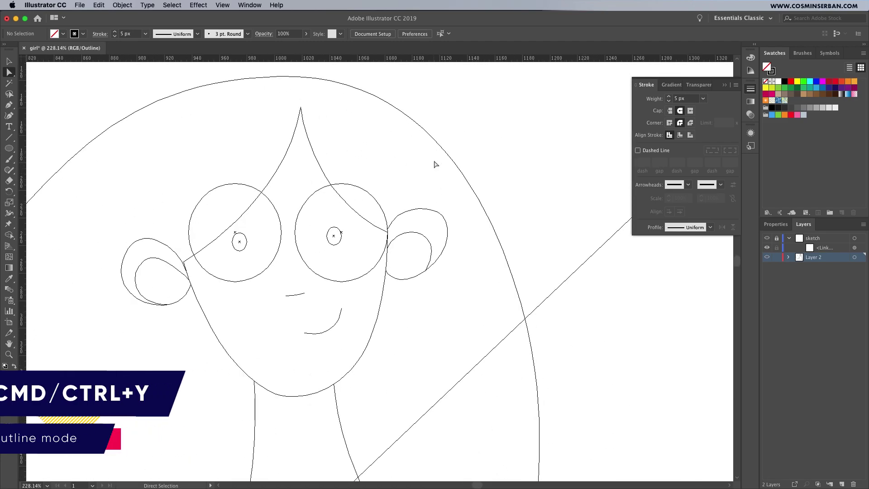
scroll(417, 171, left, 5)
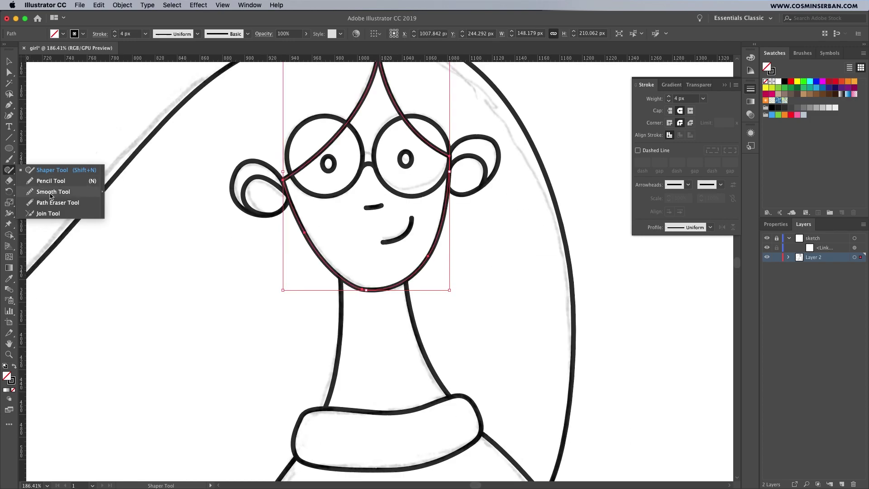
Step: Smooth the chin and right jaw of the face outline with the Smooth Tool
click(50, 191)
key(v)
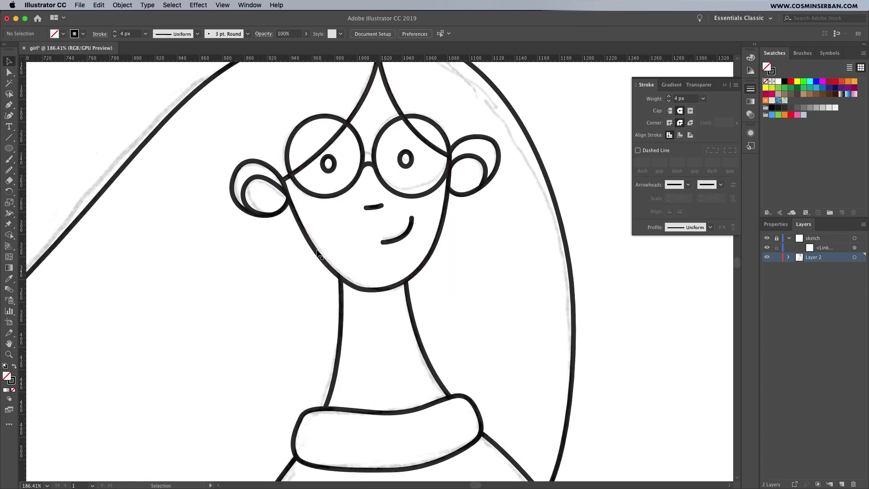
click(321, 254)
click(10, 171)
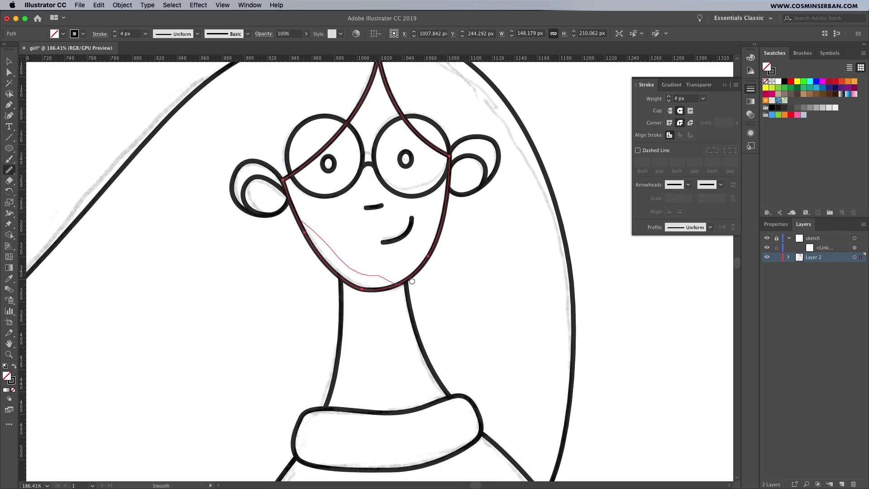
drag(412, 281, 450, 219)
Step: Smooth the outer right-ear path
super+click(463, 194)
scroll(463, 193, up, 5)
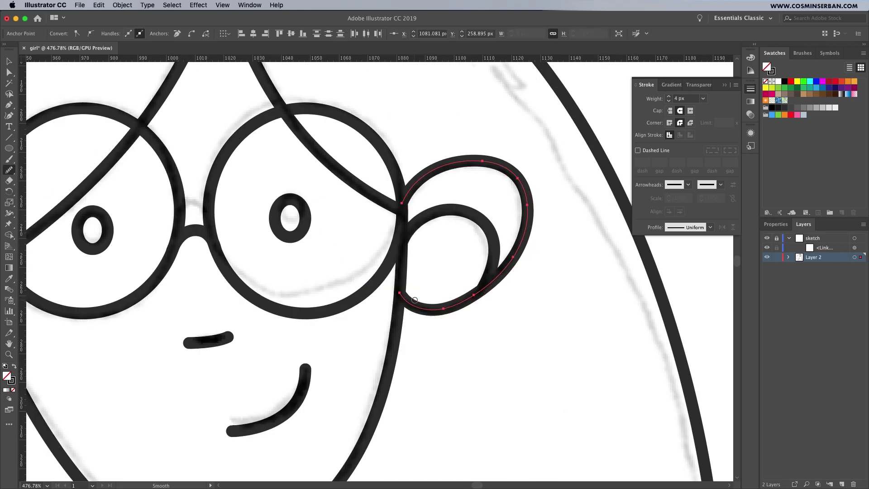
mouse_move(510, 167)
mouse_down()
mouse_move(503, 291)
mouse_move(505, 230)
mouse_move(439, 173)
mouse_move(490, 163)
mouse_up()
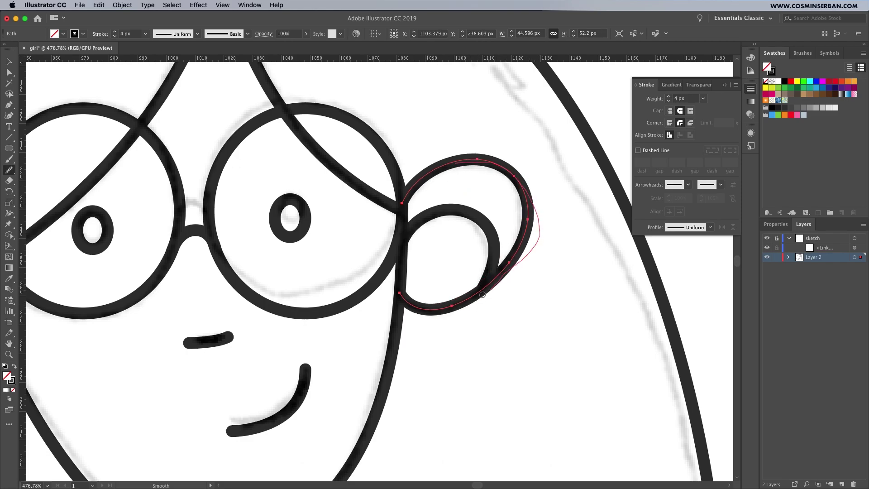
drag(482, 295, 481, 293)
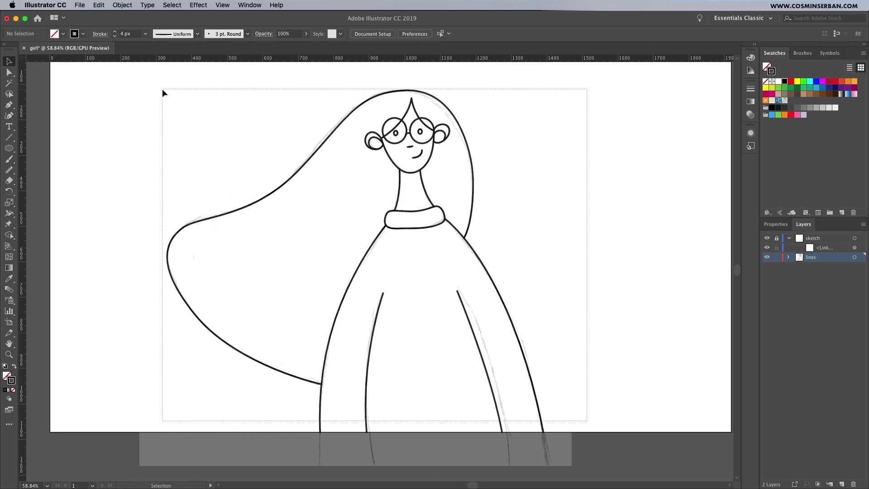
Step: Change the stroke colour of all line art to bright blue #0351ff
key(super+a)
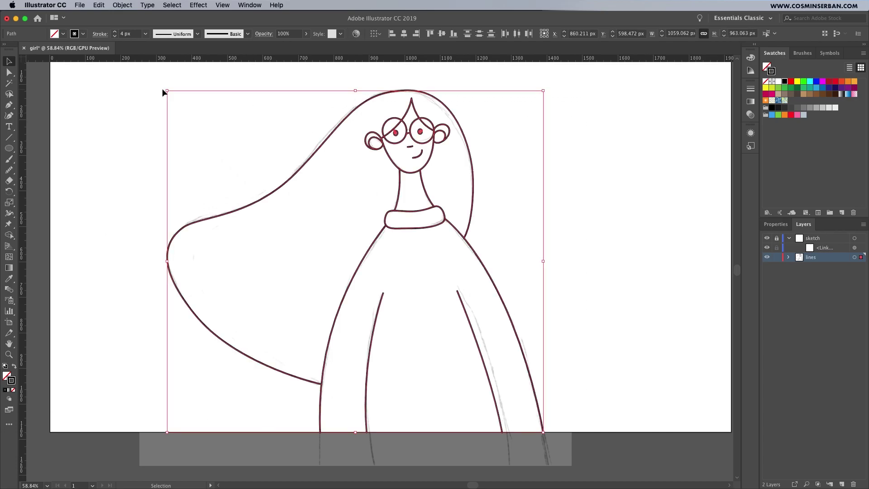
double_click(11, 381)
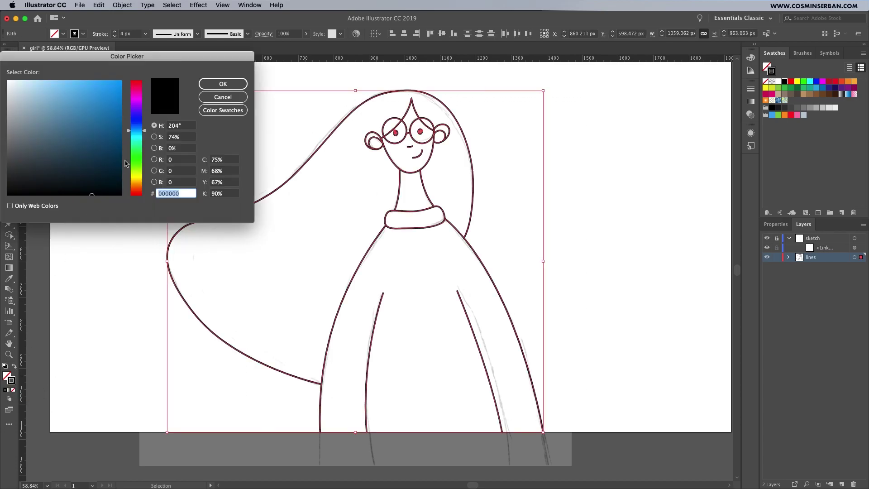
click(135, 124)
drag(113, 97, 122, 75)
drag(136, 129, 137, 127)
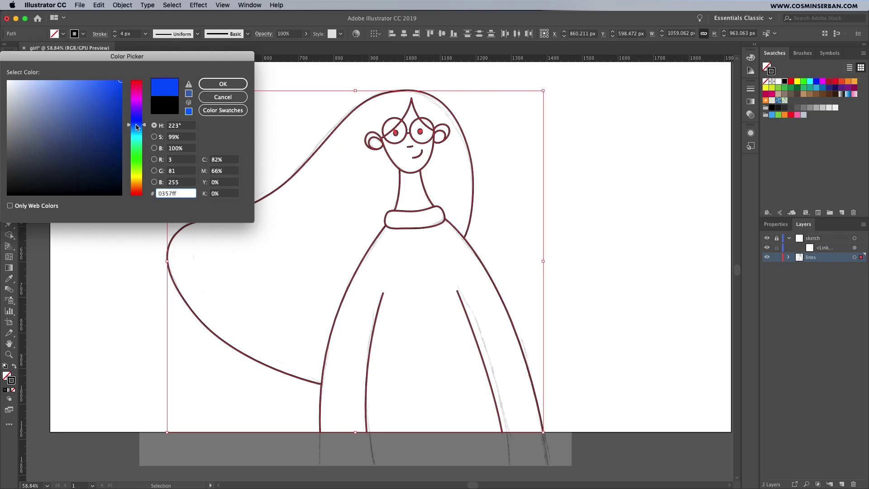
click(227, 85)
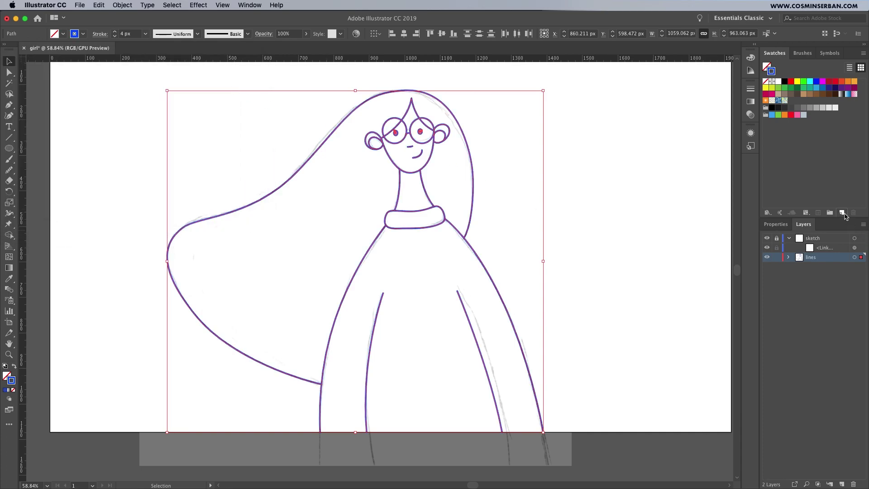
Step: Save the blue as a new global swatch
click(843, 212)
click(61, 104)
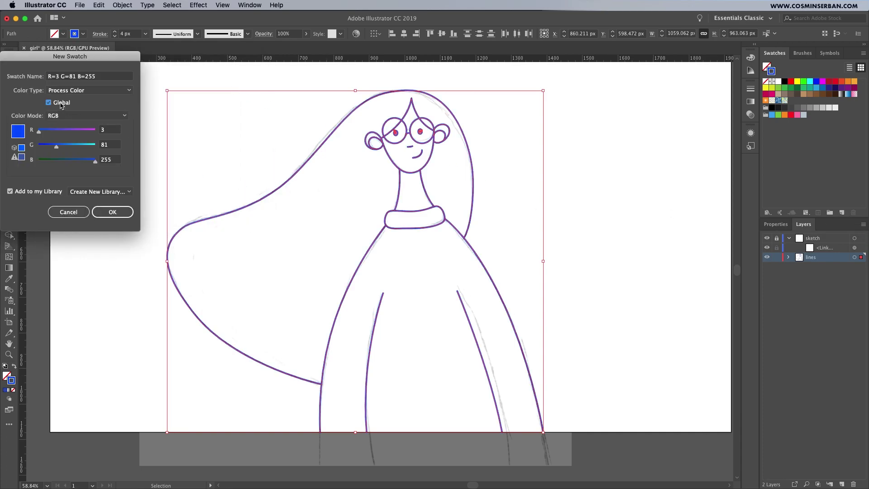
click(113, 212)
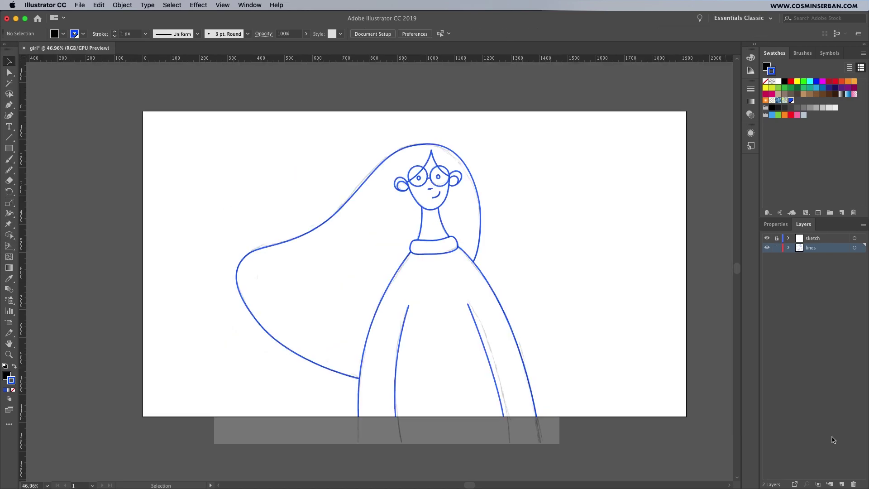
Step: Add a new layer named 'background' below the lines layer
click(841, 484)
drag(822, 248, 820, 267)
double_click(814, 258)
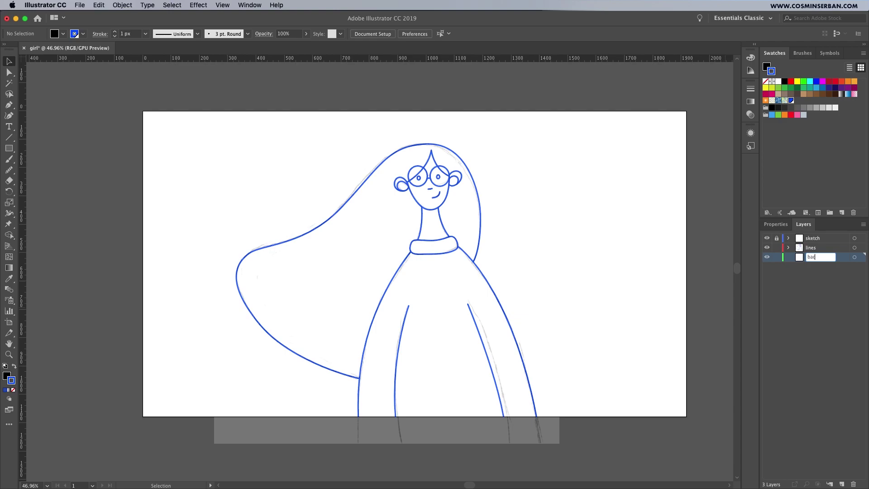
text(background)
key(Return)
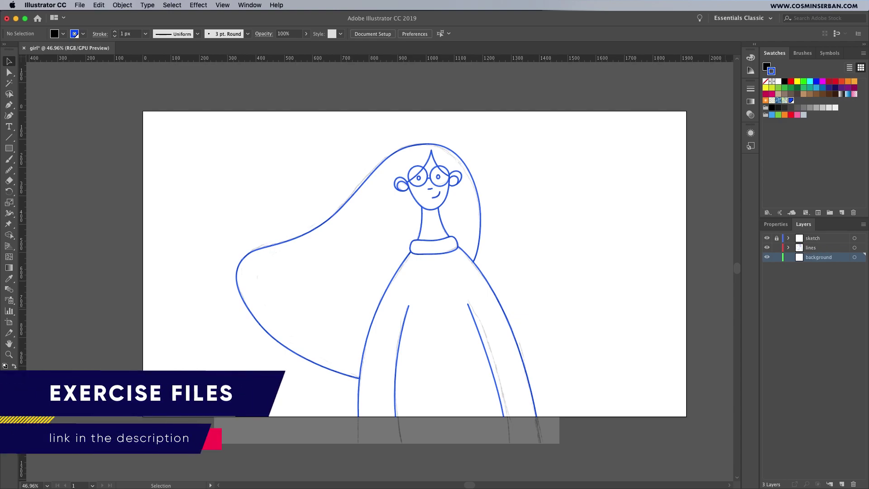
Step: Draw a rectangle covering the whole artboard and remove its stroke
click(9, 149)
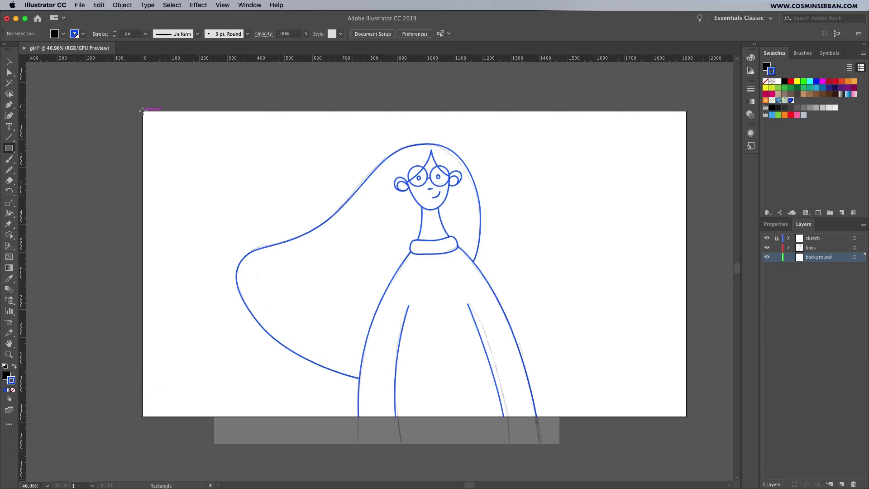
drag(141, 110, 686, 415)
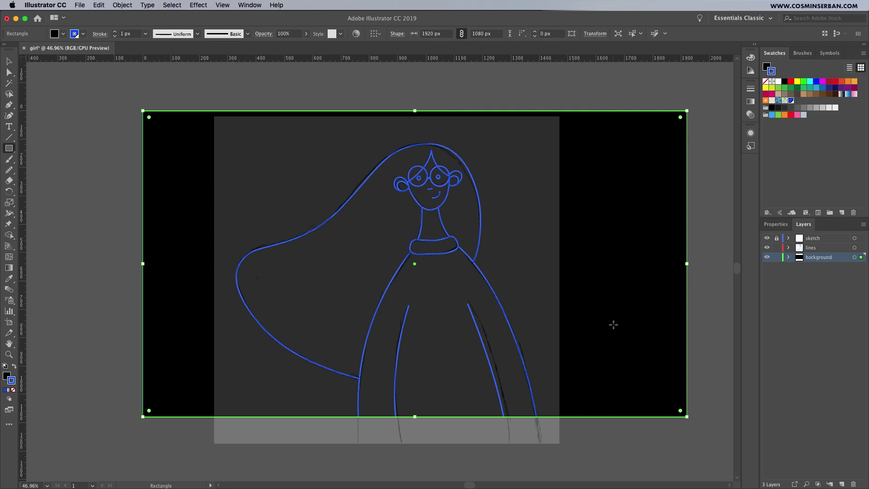
key(v)
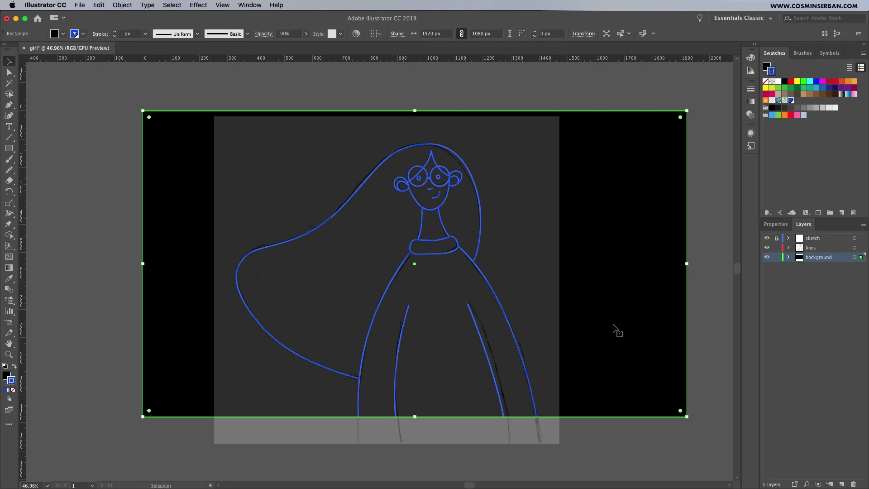
click(12, 390)
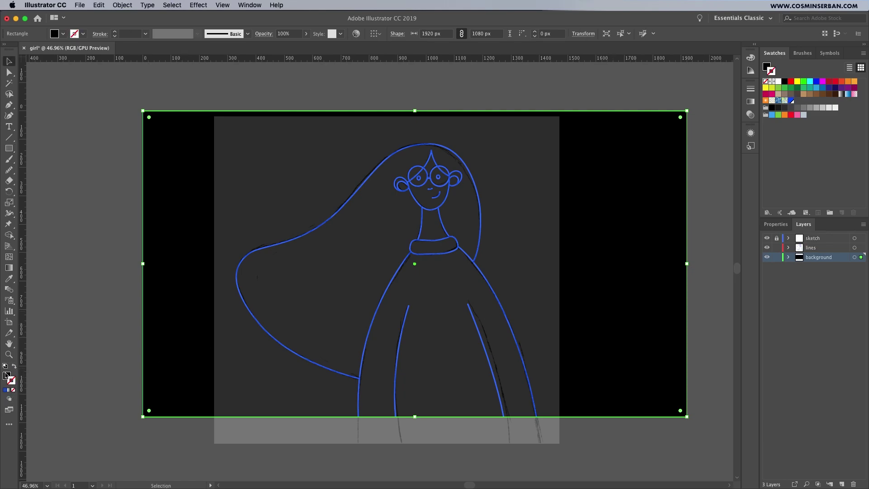
Step: Hide the sketch layer and fill the rectangle dark violet #120733
click(7, 376)
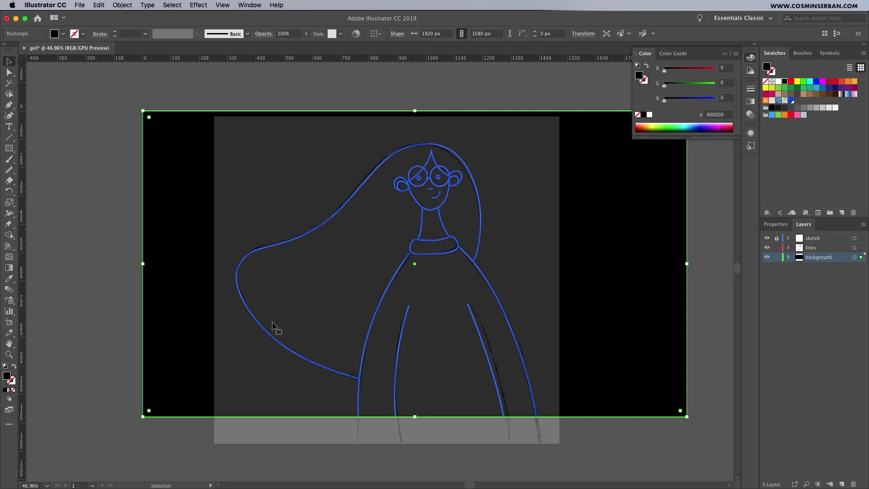
click(766, 238)
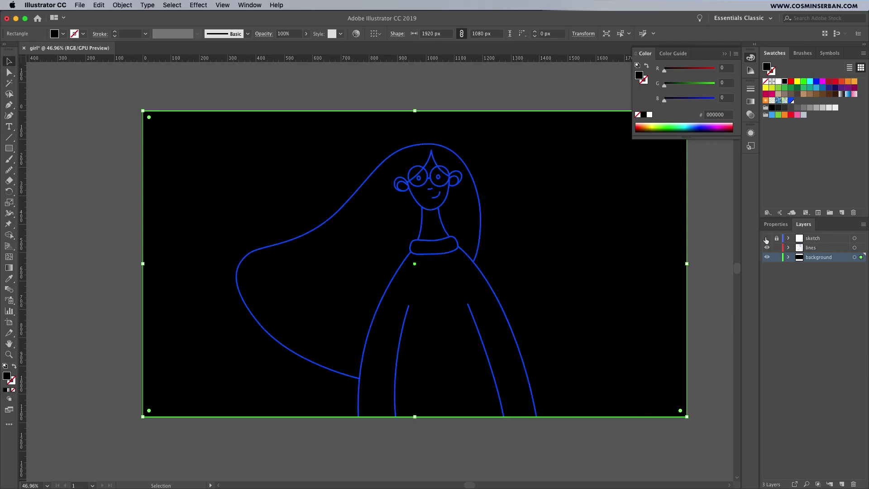
double_click(10, 378)
click(107, 166)
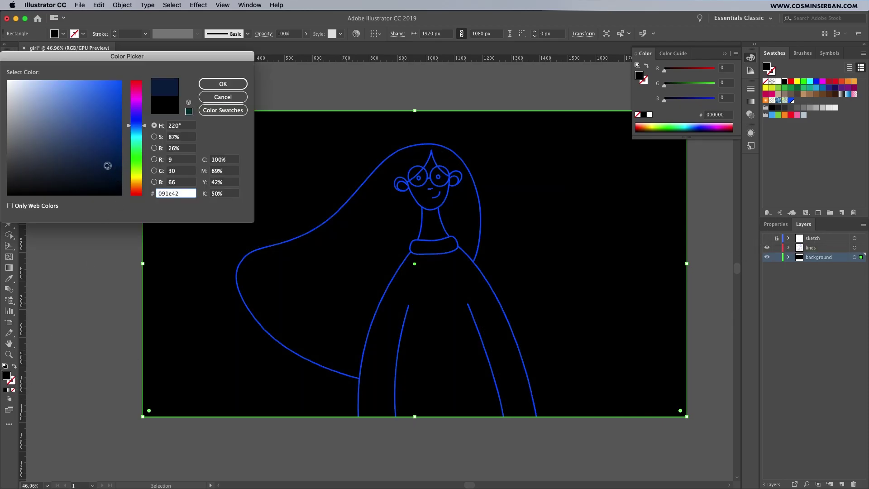
click(138, 114)
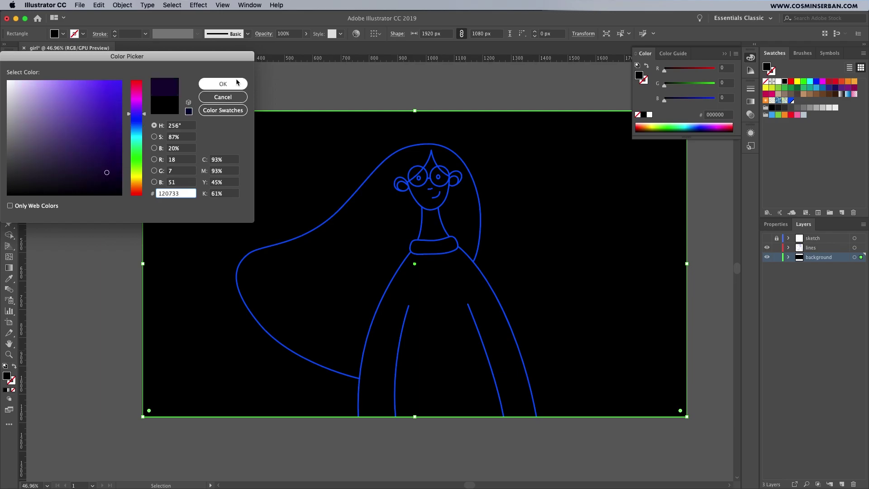
click(223, 84)
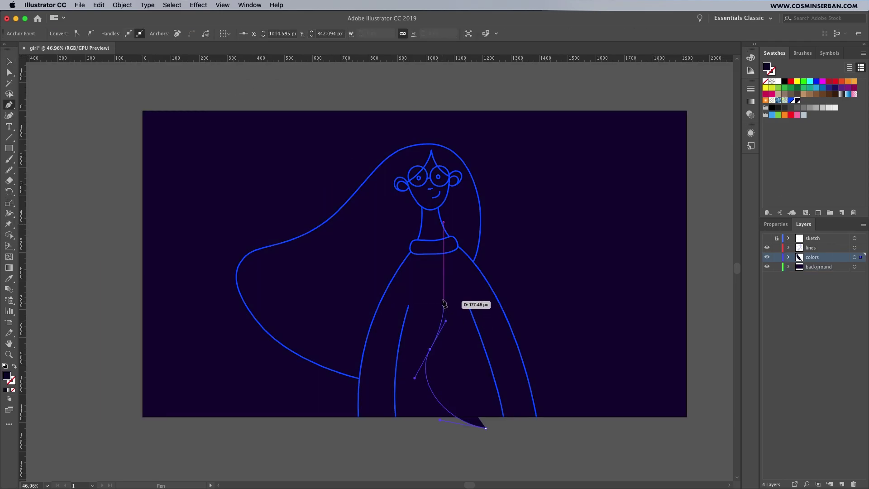
Step: Pen a closed shape over the right side of the sweater from collar to hem
drag(441, 299, 454, 272)
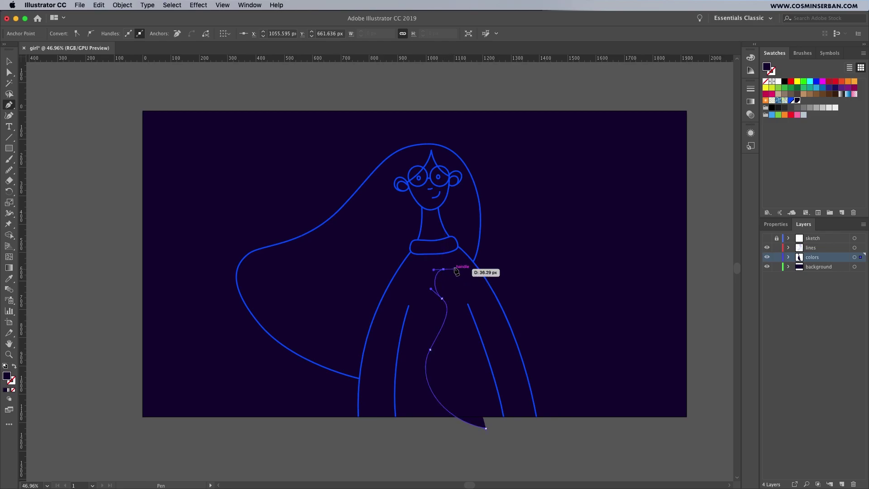
drag(455, 241, 467, 236)
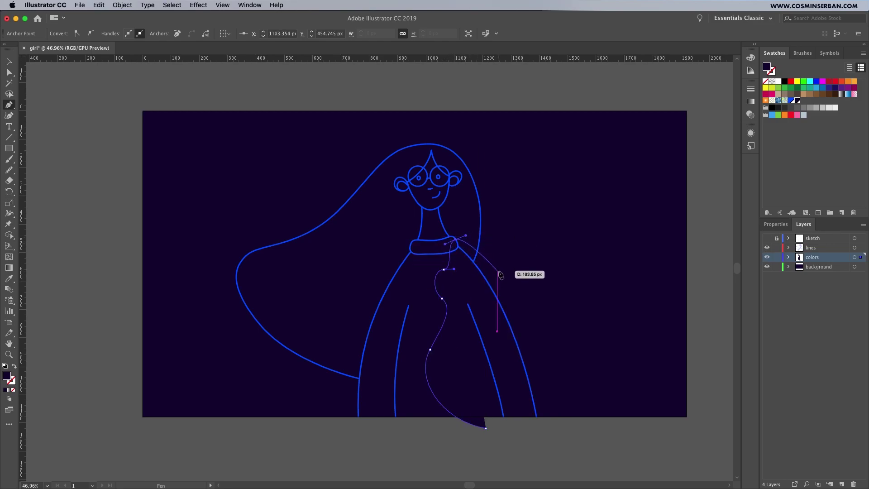
drag(506, 278, 527, 315)
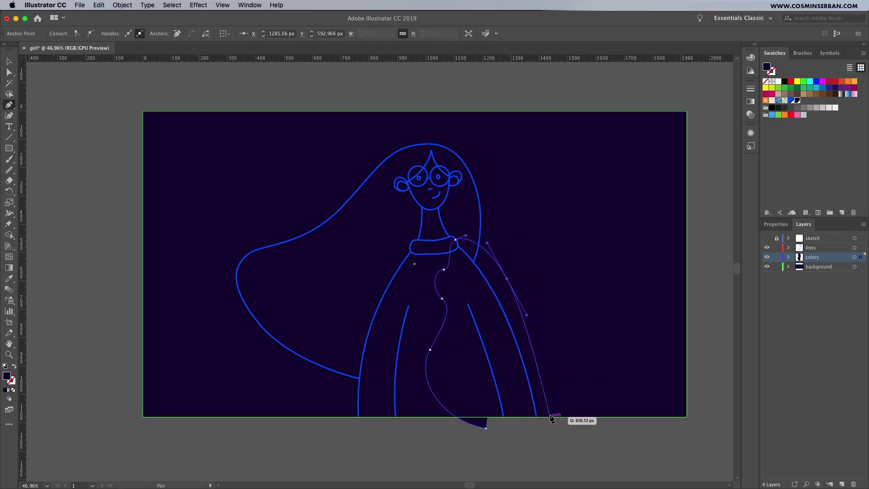
drag(550, 415, 547, 433)
click(485, 428)
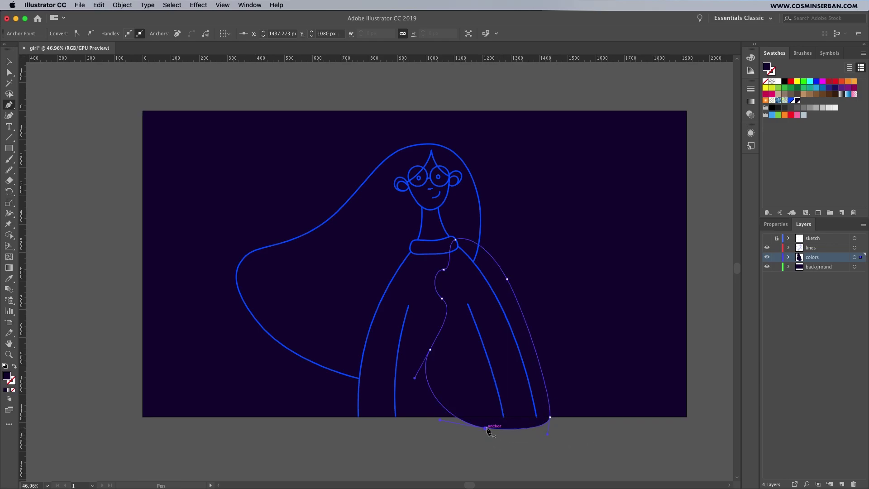
key(v)
click(446, 434)
Step: Fill the sweater shape yellow #f7e111 and begin a glare stripe on the left lens
click(466, 375)
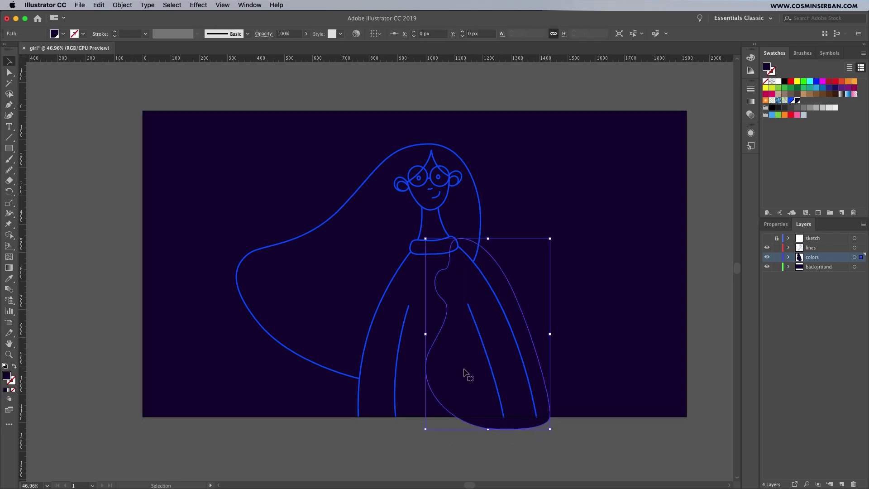
double_click(8, 378)
click(138, 172)
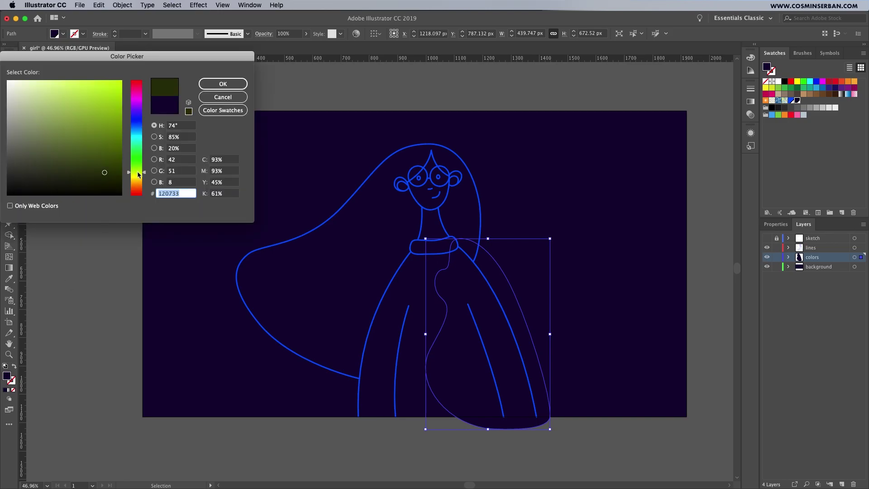
drag(138, 175, 136, 181)
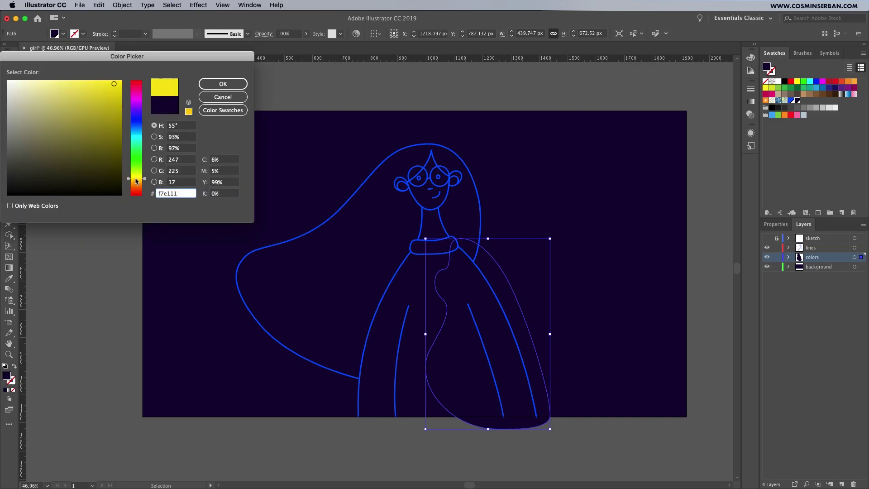
click(229, 85)
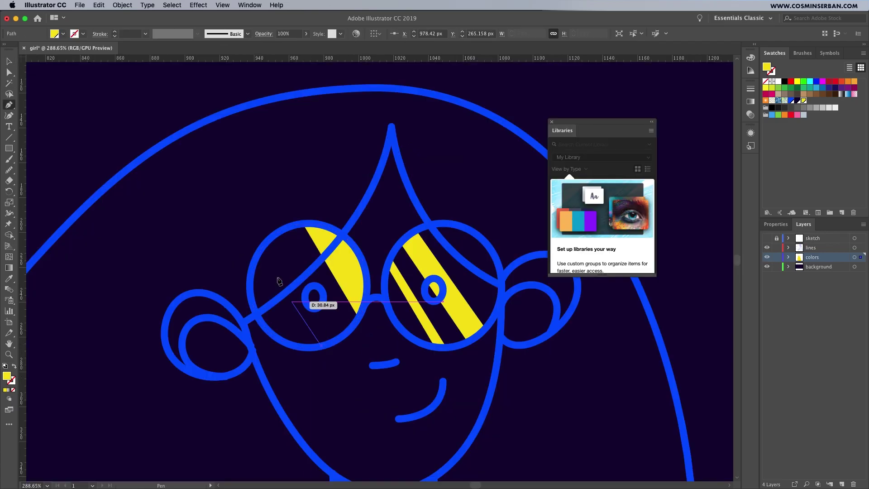
click(267, 245)
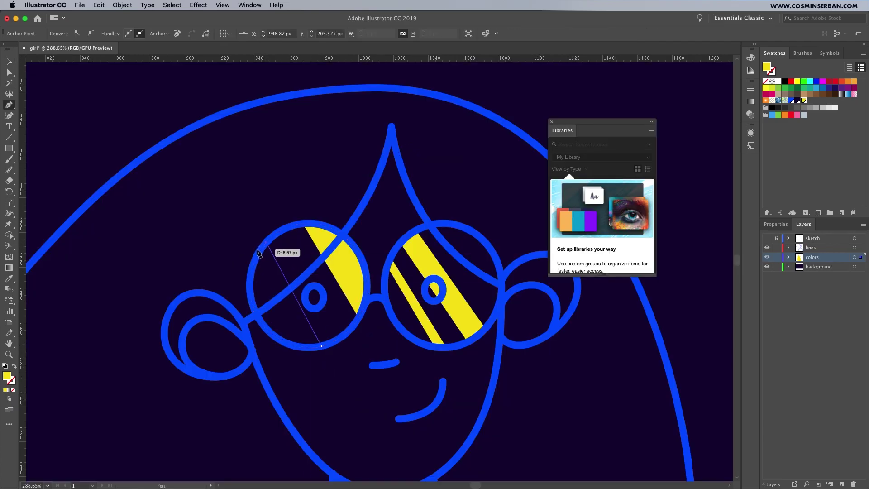
click(255, 269)
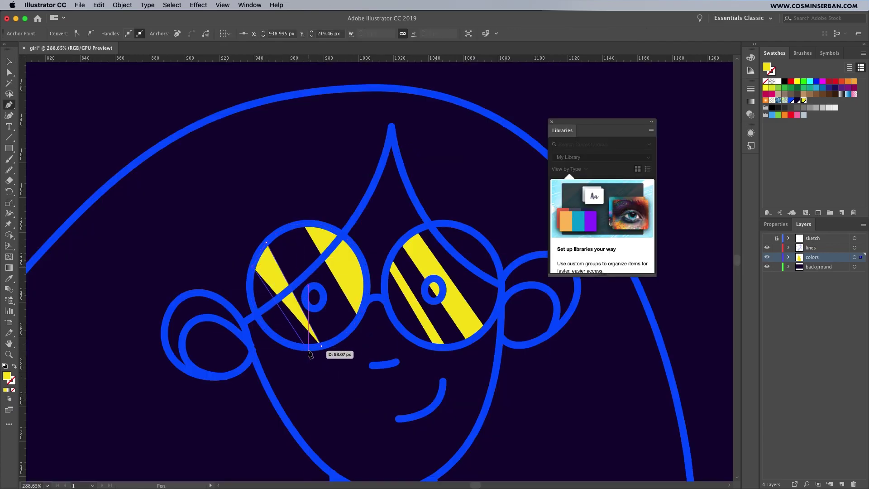
Step: Close the left lens stripe and start the white neck fill outline up to the jaw
click(302, 347)
click(322, 346)
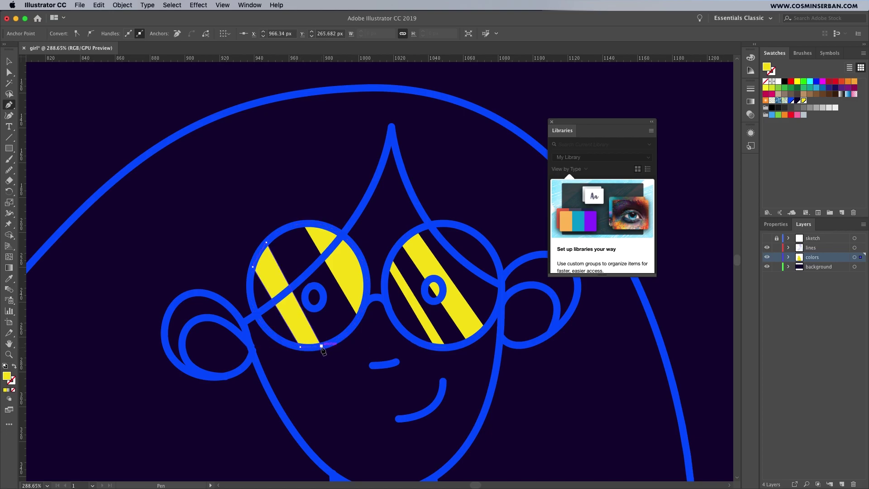
drag(479, 405, 439, 361)
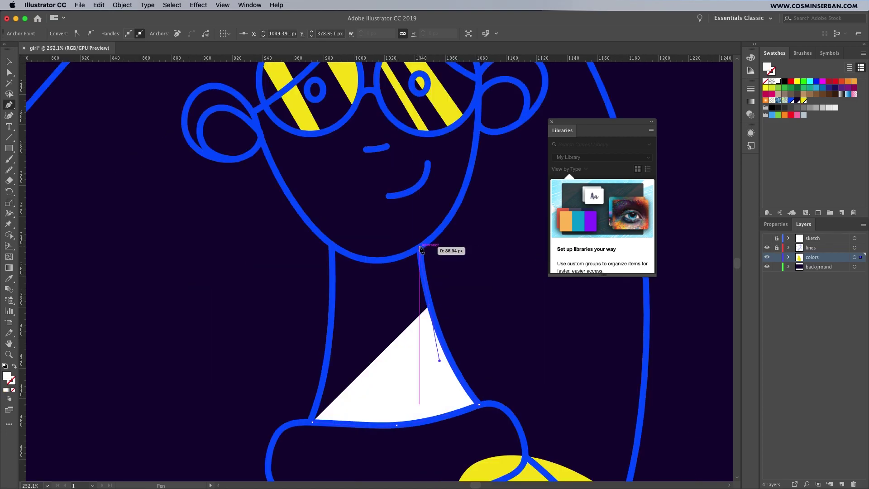
click(421, 249)
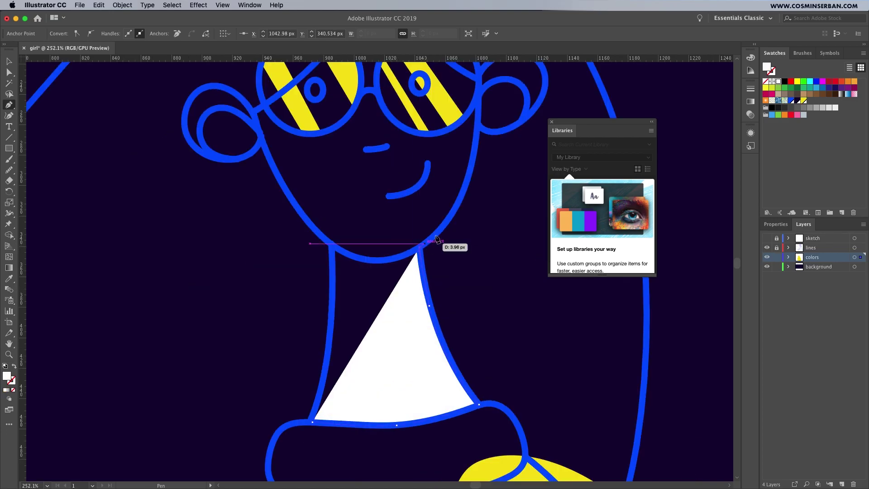
drag(460, 205, 477, 168)
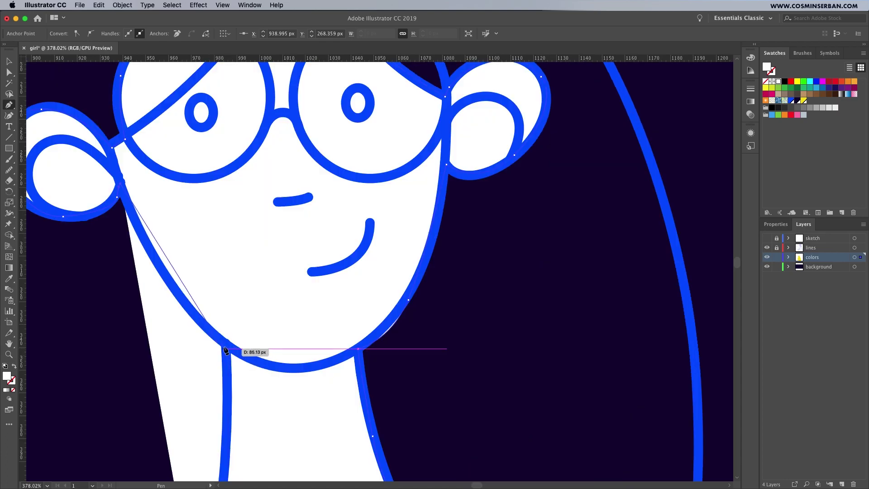
Step: Draw the white face fill along the jaw and send it behind the other colours
drag(223, 343, 297, 395)
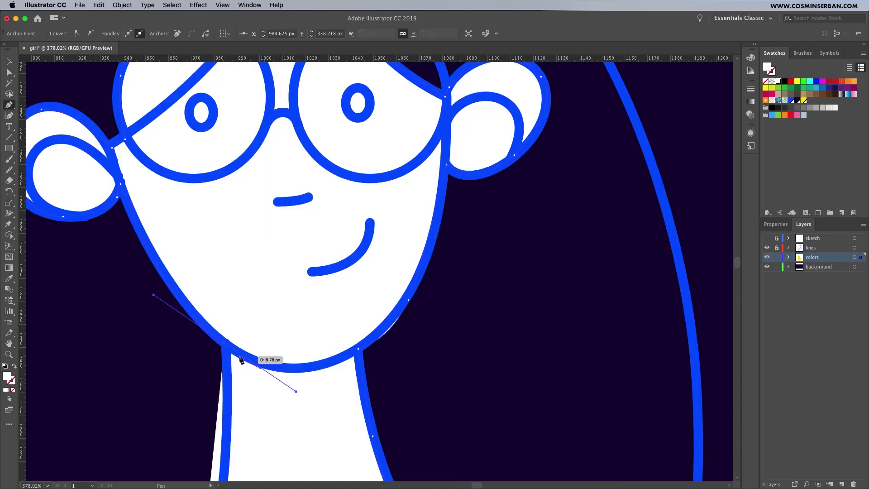
click(225, 344)
scroll(227, 345, down, 5)
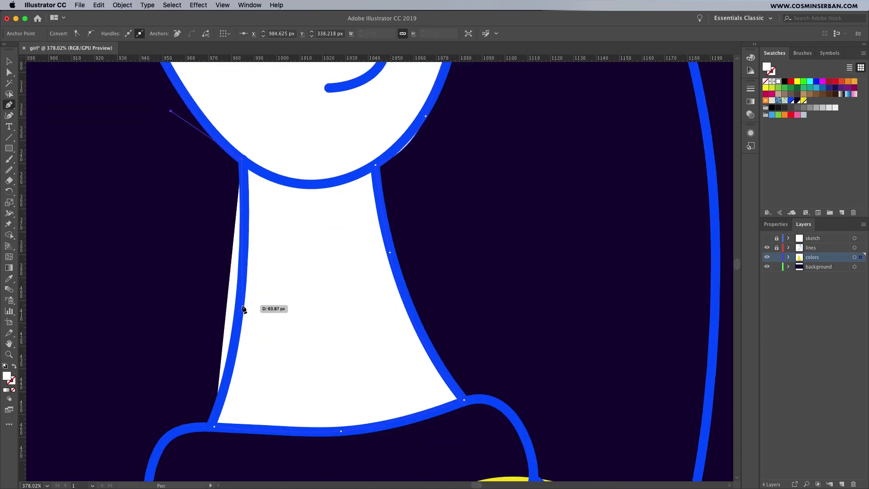
drag(242, 303, 236, 370)
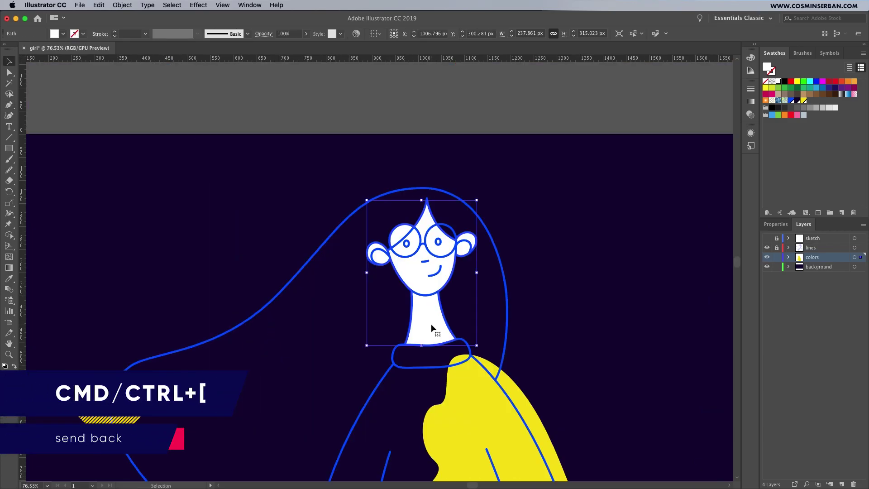
key(a)
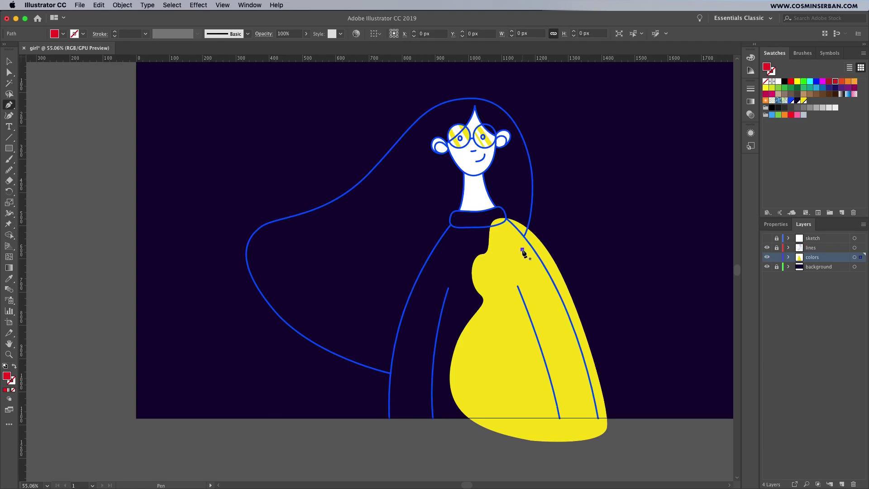
Step: Draw a closed red hair shape from the shoulder over the head top into a wavy left lock
click(521, 249)
drag(536, 126, 532, 114)
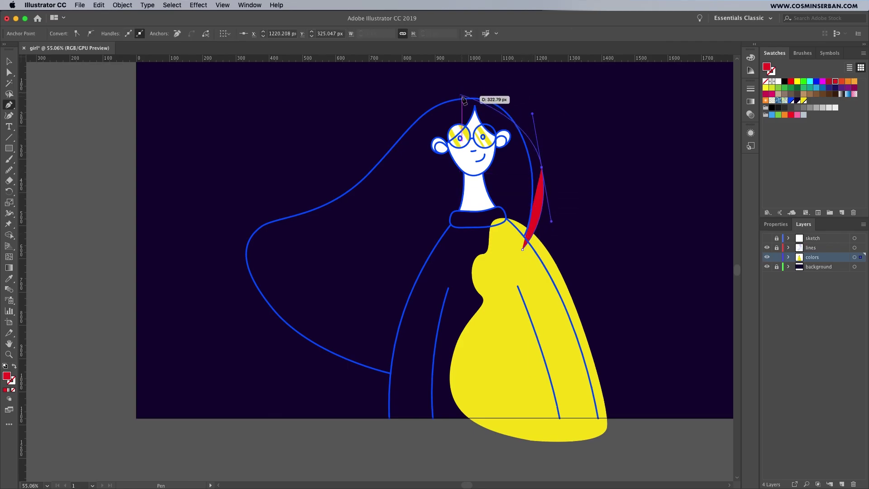
drag(464, 99, 436, 106)
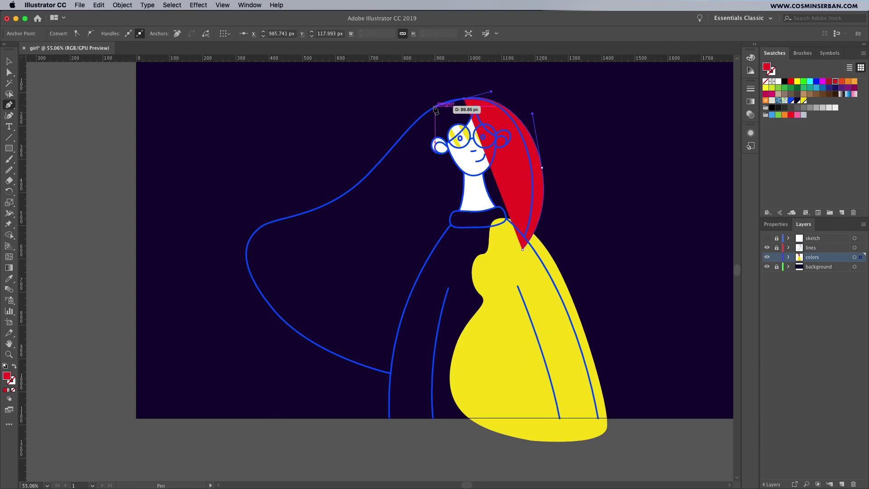
drag(410, 160, 404, 222)
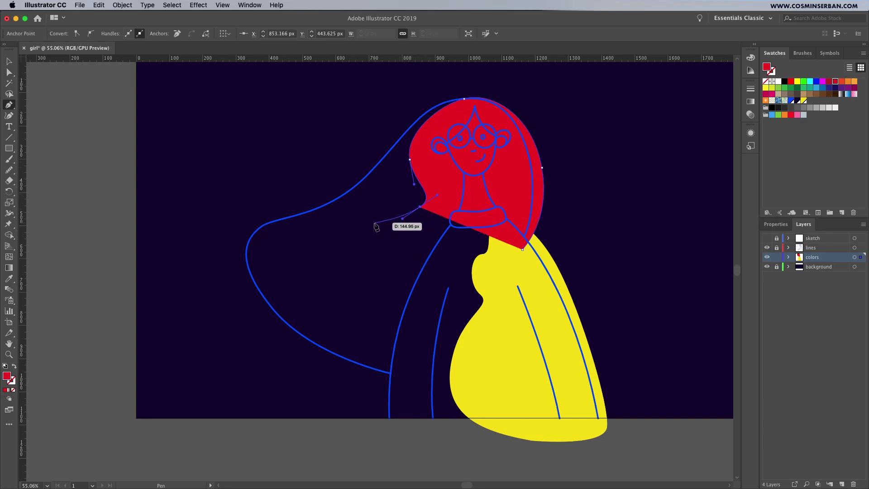
drag(370, 244, 363, 282)
drag(302, 269, 268, 312)
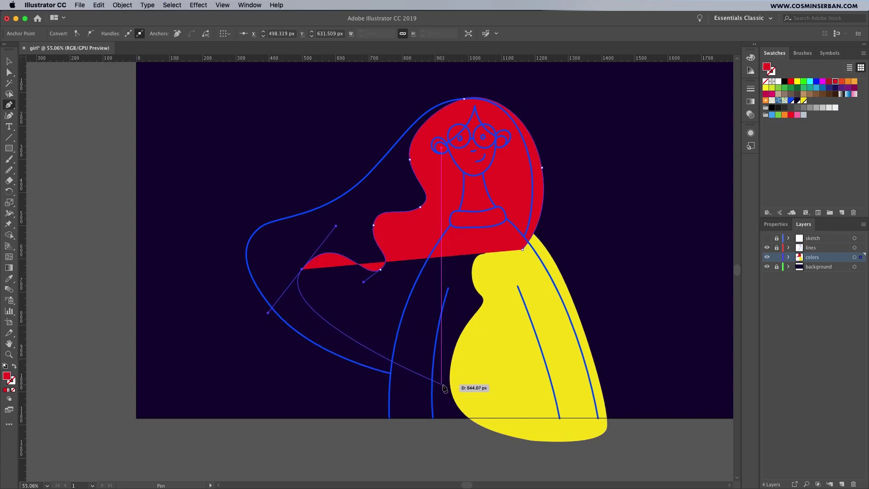
drag(451, 381, 516, 379)
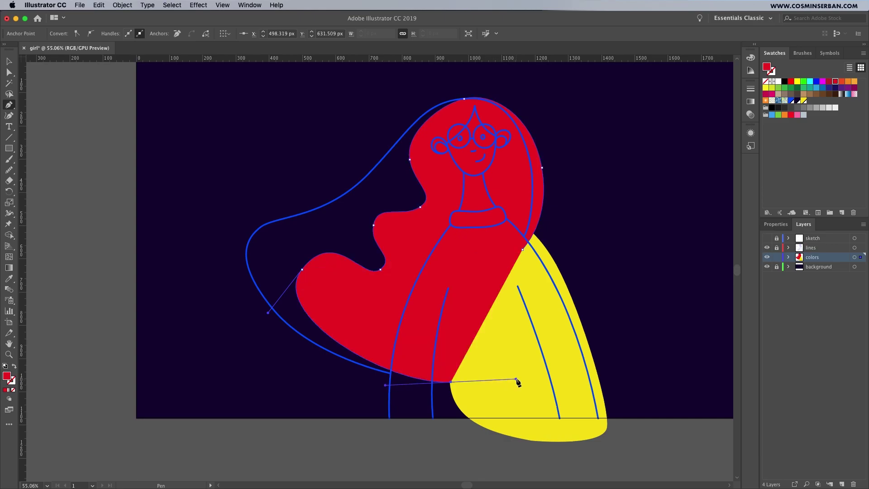
click(523, 249)
Step: Send the red hair shape to the back behind all other colour shapes
key(v)
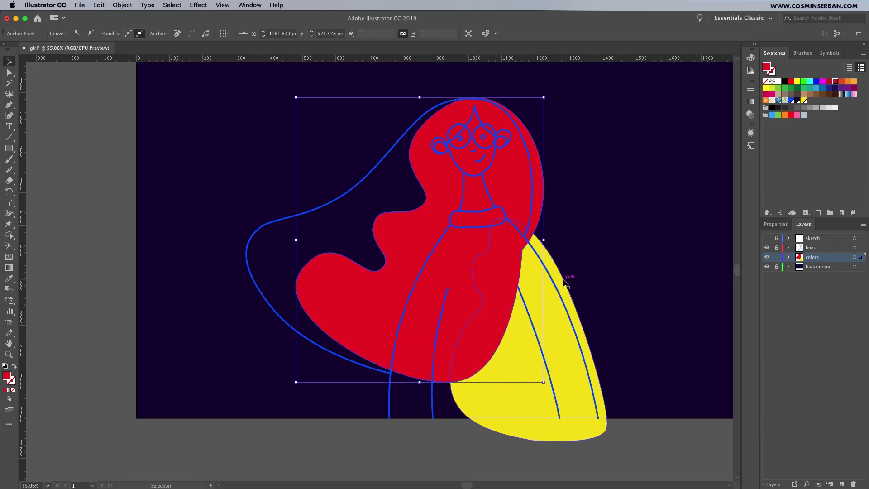
key(a)
key(super+shift+bracketleft)
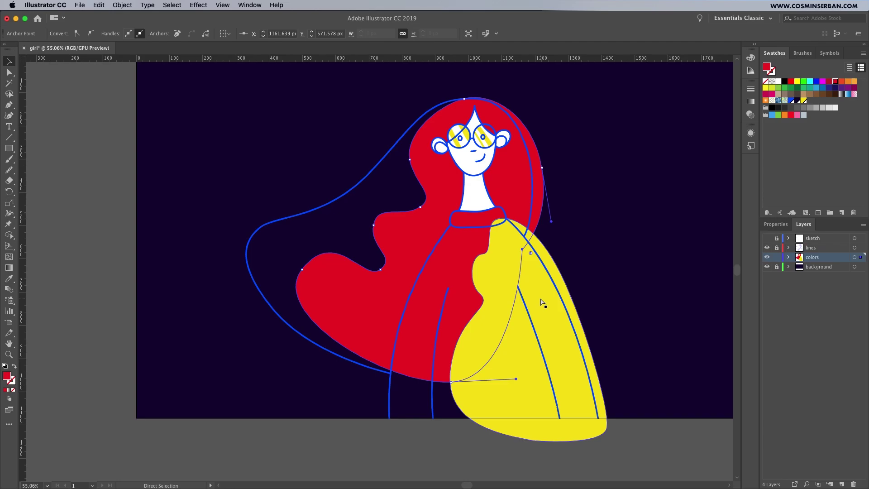
Step: Draw a closed shape along the girl's left arm
key(v)
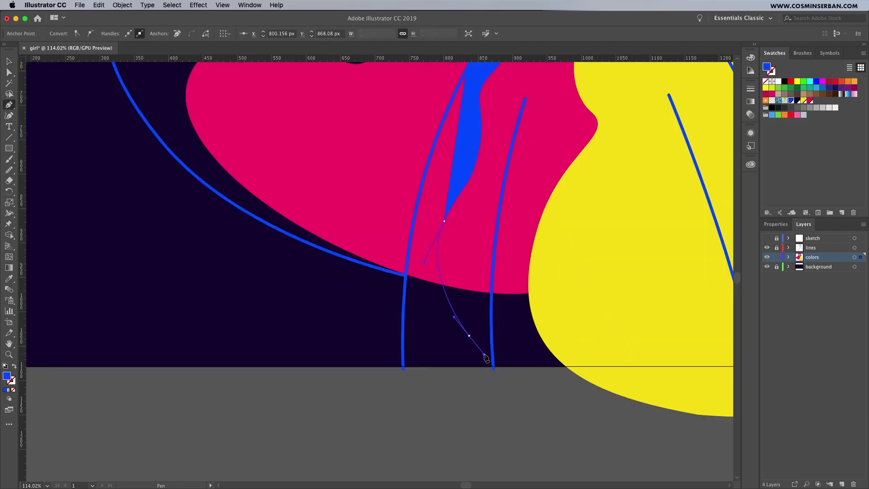
drag(468, 335, 483, 353)
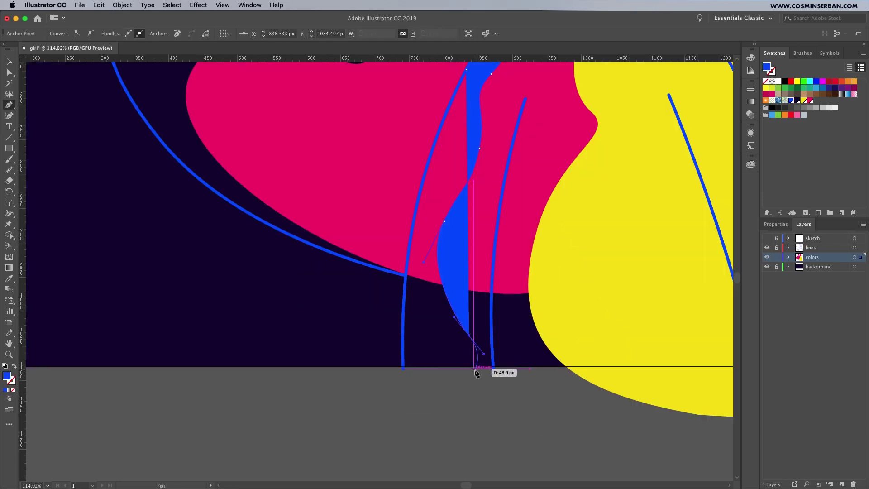
click(474, 366)
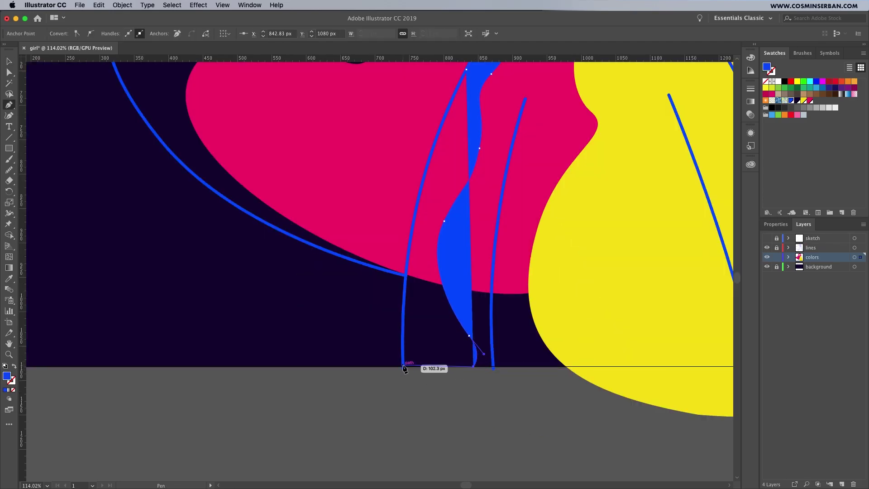
click(403, 368)
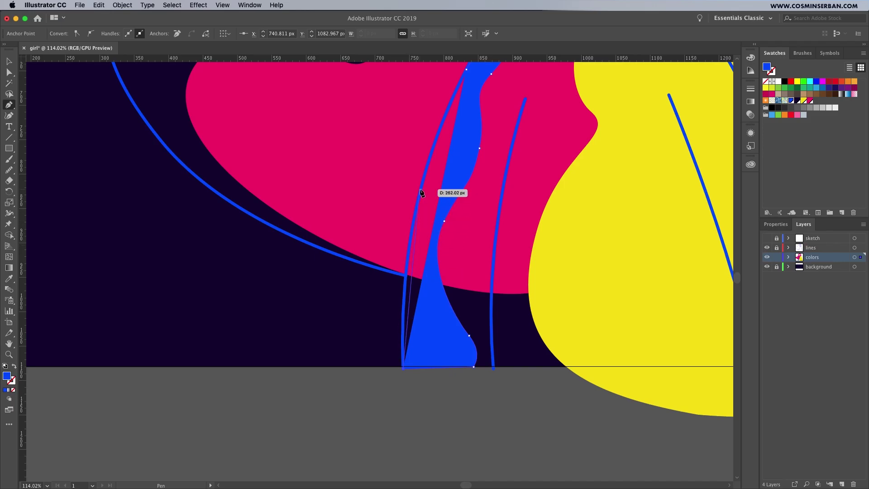
drag(435, 140, 436, 140)
scroll(452, 136, up, 3)
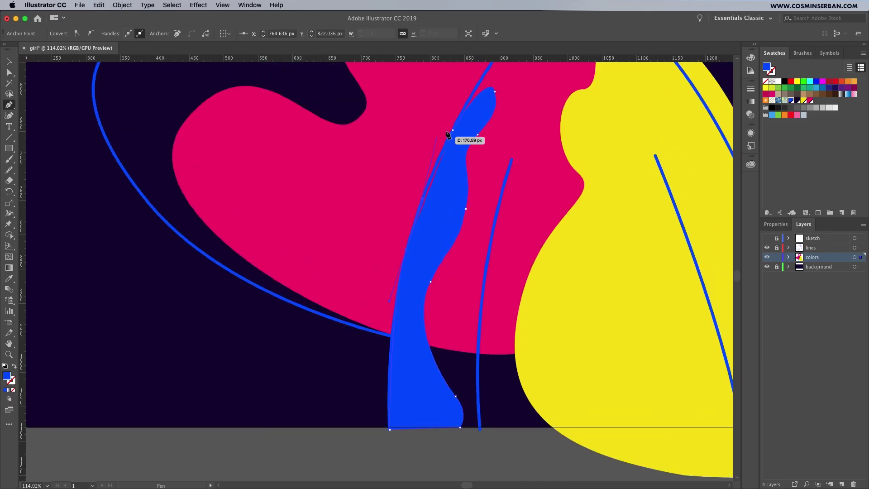
click(456, 133)
Step: Fill the arm shape with the dark background colour and make the collar blue
key(super+0)
key(i)
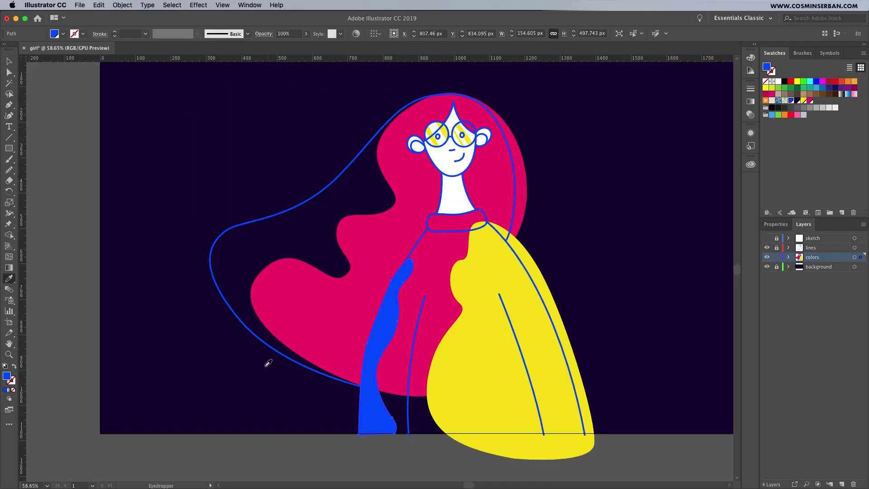
click(266, 362)
key(v)
click(244, 393)
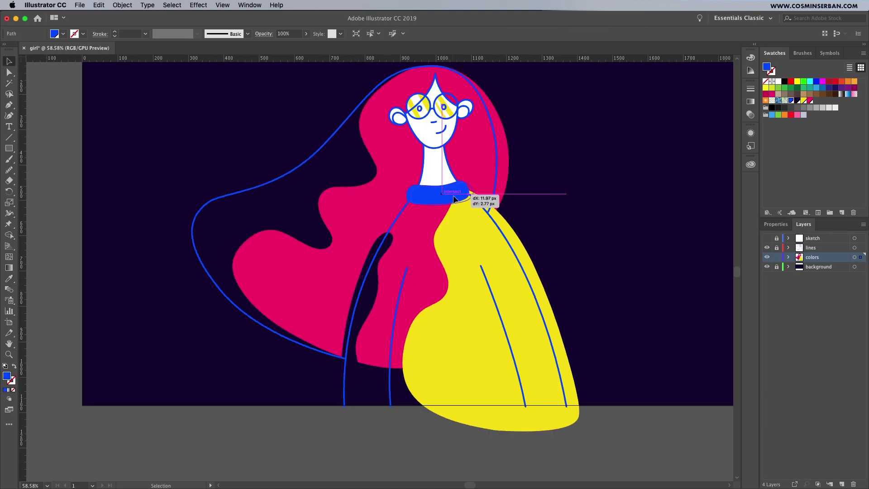
click(457, 198)
Step: Nudge the blue collar down and draw a wavy blob in the bottom-left corner
drag(457, 199, 456, 203)
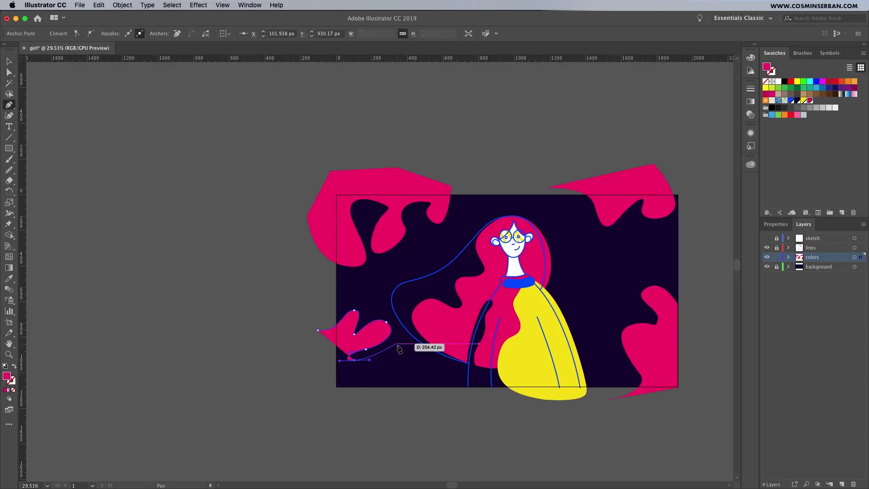
drag(405, 345, 416, 346)
drag(417, 390, 341, 410)
click(320, 407)
click(291, 368)
click(318, 330)
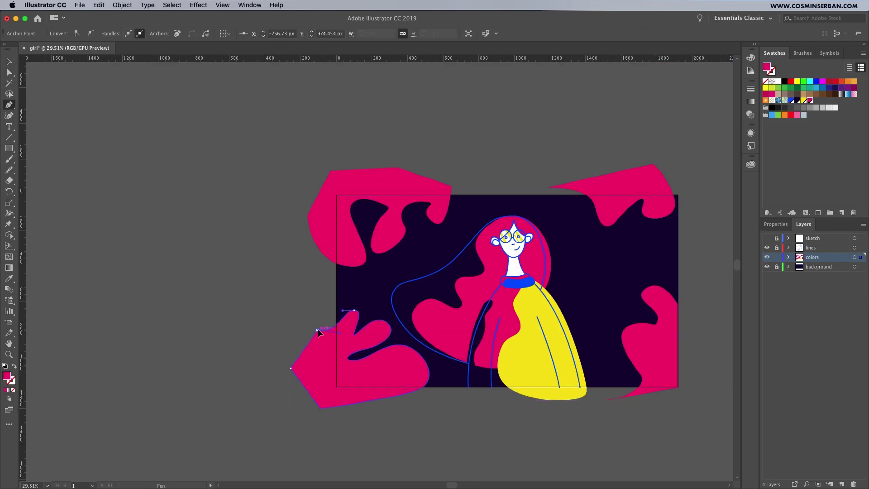
key(v)
Step: Fill the top-right and bottom-left corner blobs with the sweater's yellow
click(712, 259)
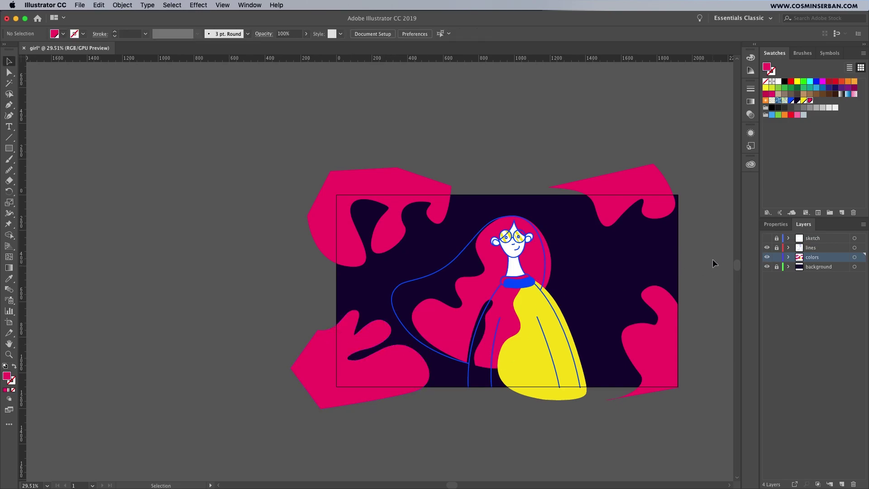
click(643, 192)
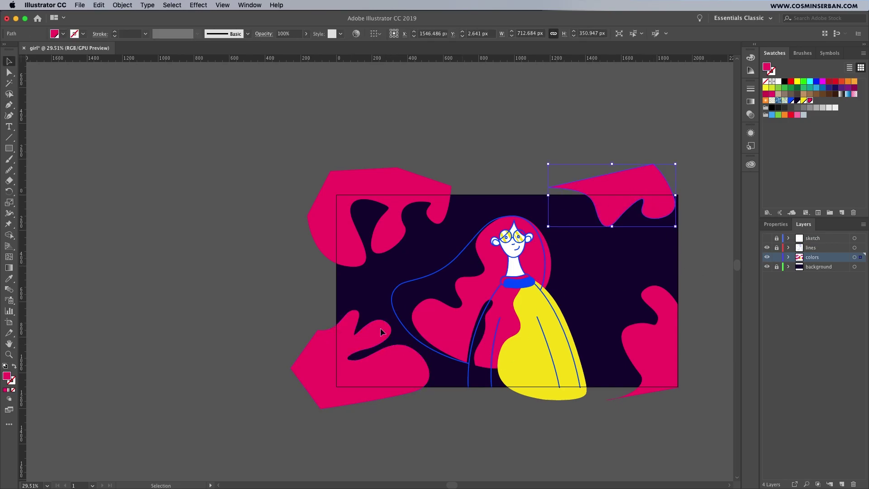
shift+click(335, 365)
key(i)
click(524, 365)
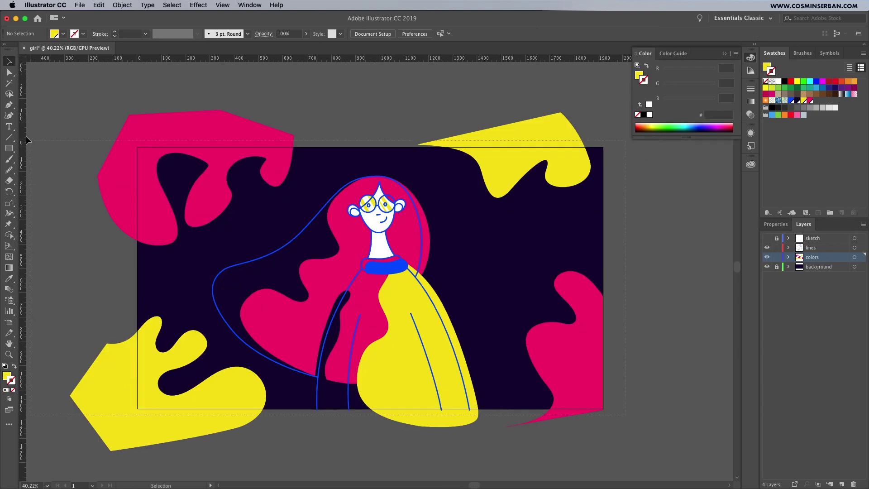
Step: Group all the artwork and draw a rectangle covering the whole artboard
scroll(26, 136, left, 2)
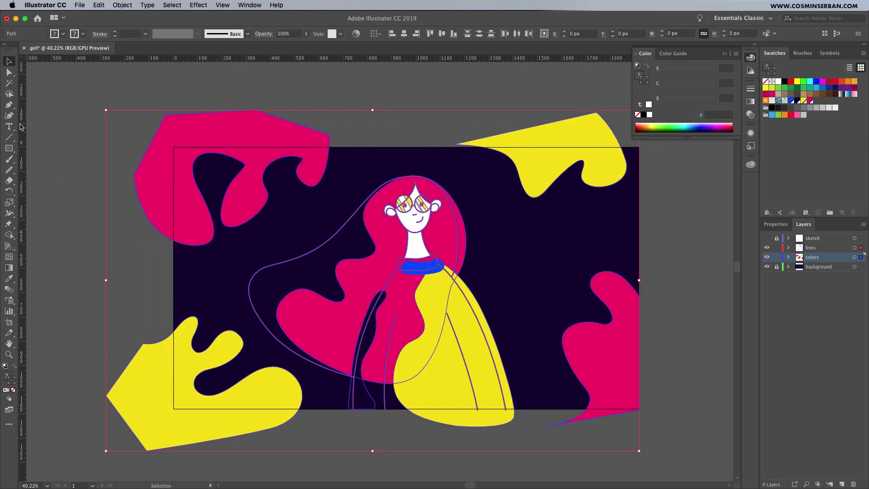
key(cmd+g)
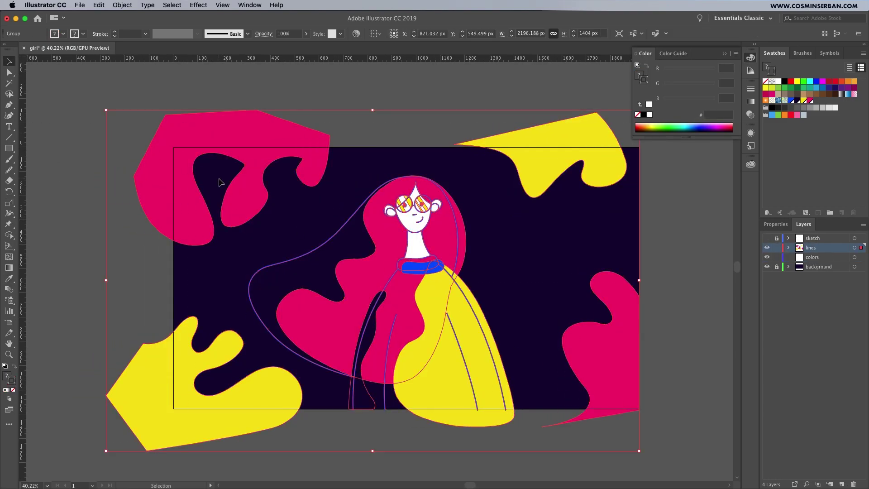
click(64, 170)
click(10, 149)
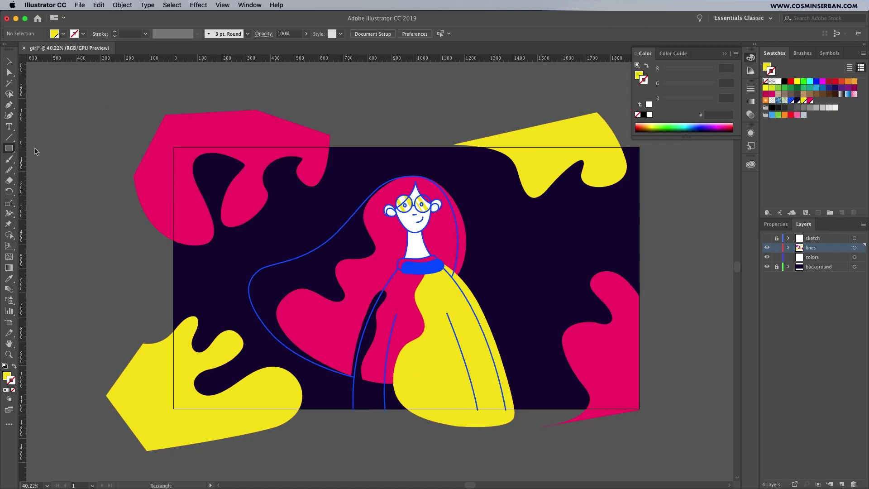
drag(174, 147, 638, 409)
Step: Select everything and make a clipping mask that trims the artwork to the artboard
key(v)
key(super+a)
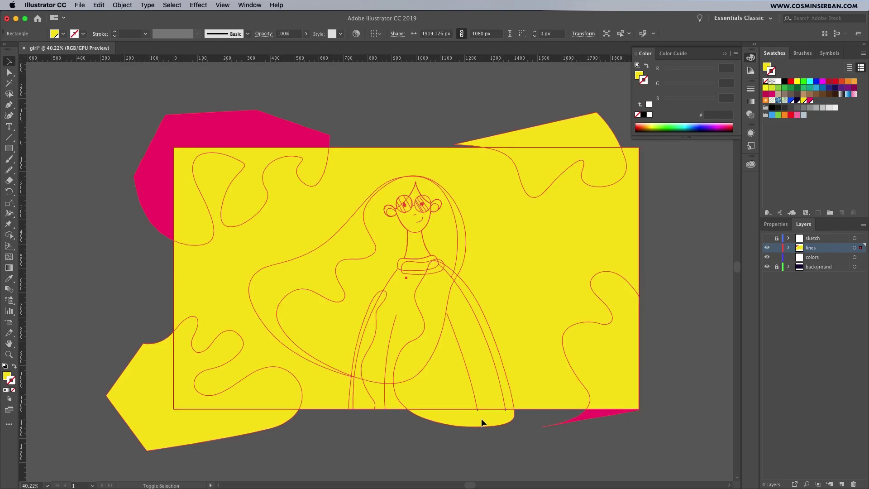
key(super+7)
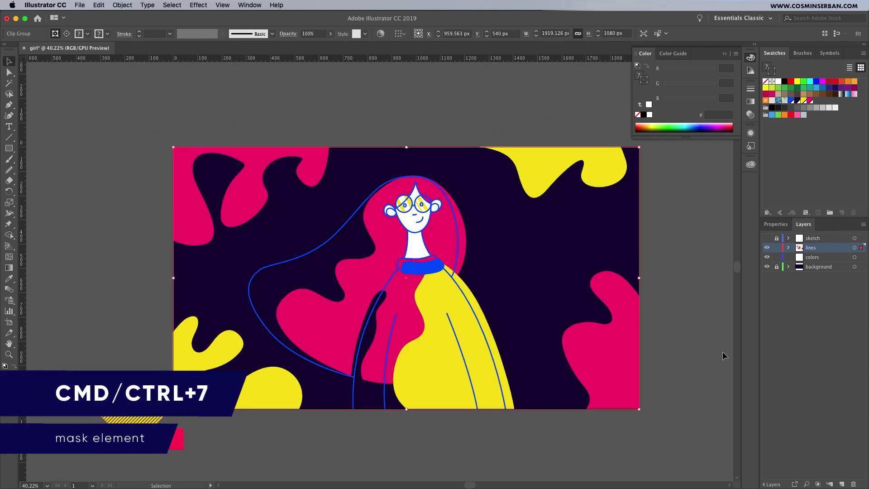
click(688, 343)
key(super+0)
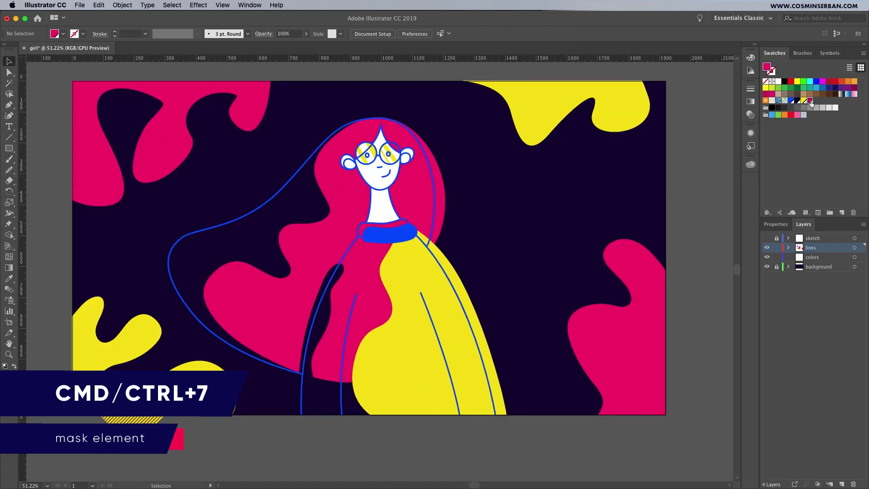
Step: With Preview on, lower the pink swatch's green and blue to about G 16, B 79
double_click(810, 101)
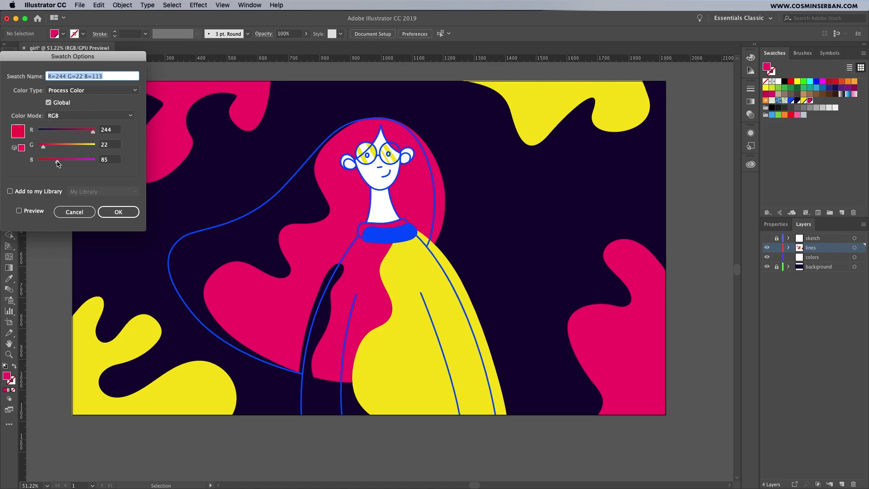
click(38, 213)
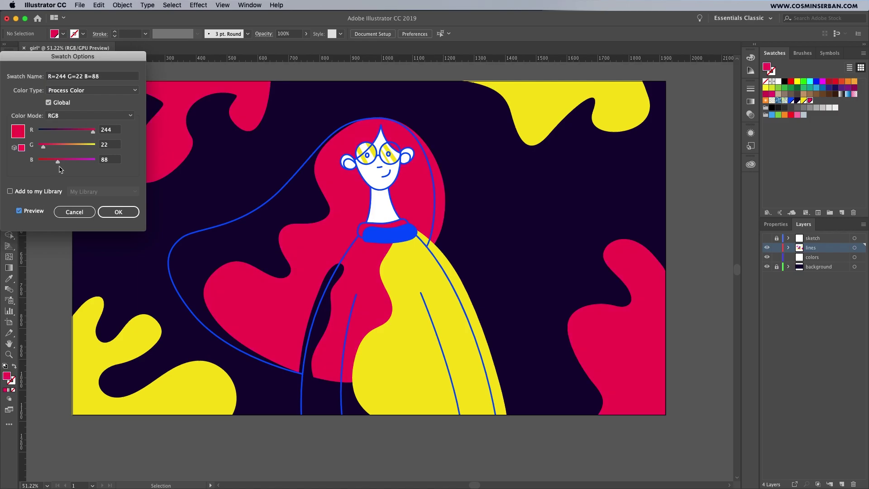
mouse_move(63, 162)
mouse_down()
mouse_move(77, 161)
mouse_move(53, 167)
mouse_up()
drag(50, 149, 44, 150)
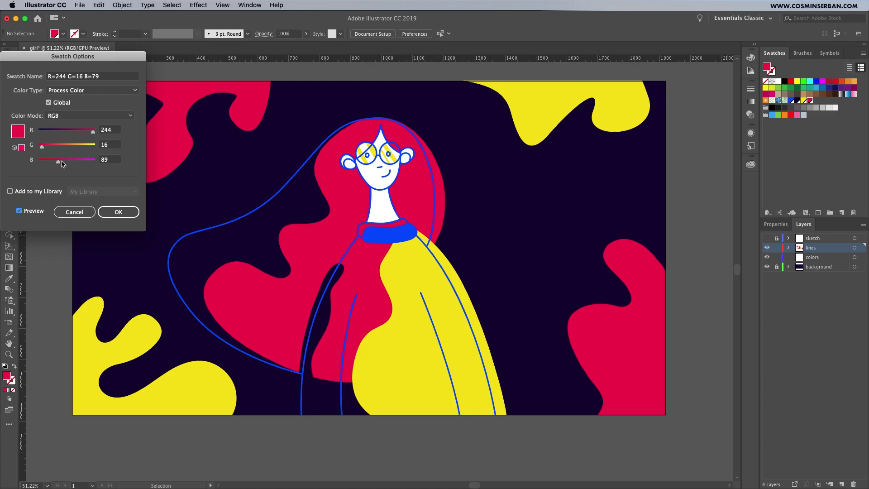